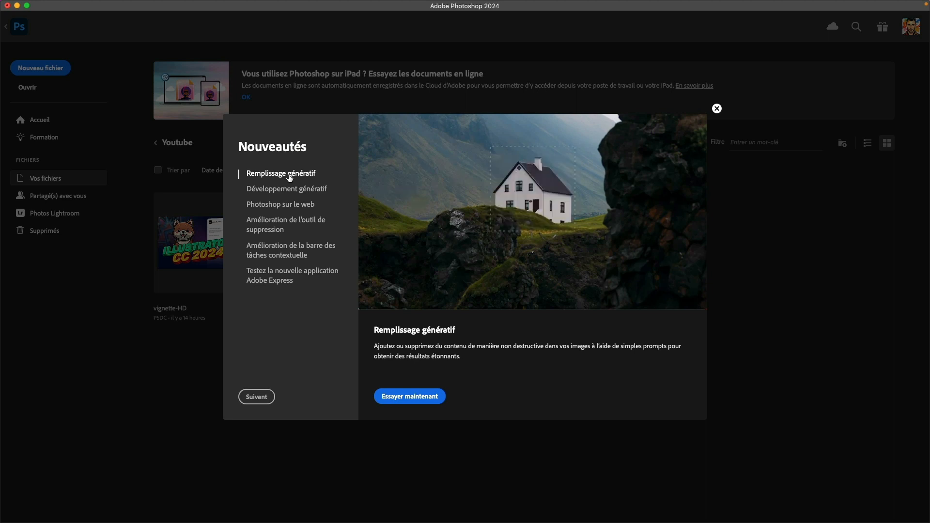
- Browse the what's-new entries from Développement génératif through Photoshop sur le web and the tool improvements to the Adobe Express application
left_click(289, 190)
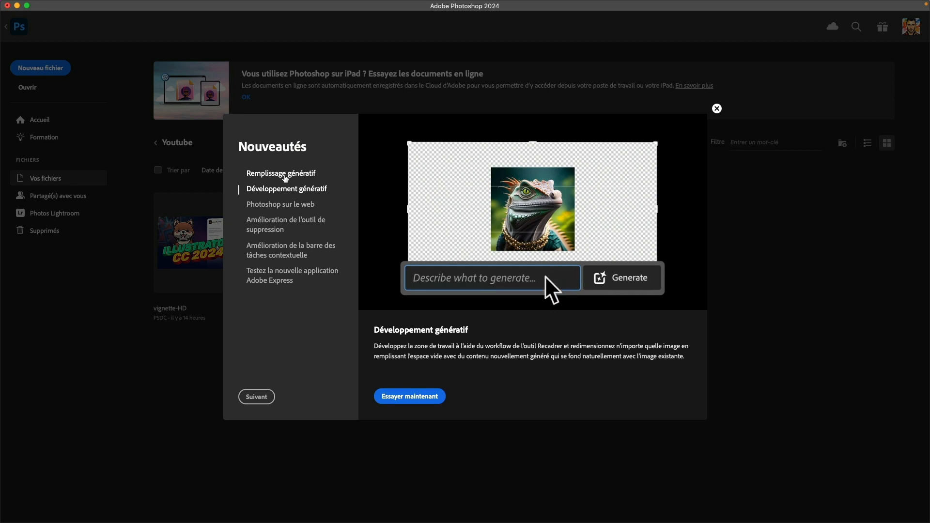
left_click(294, 203)
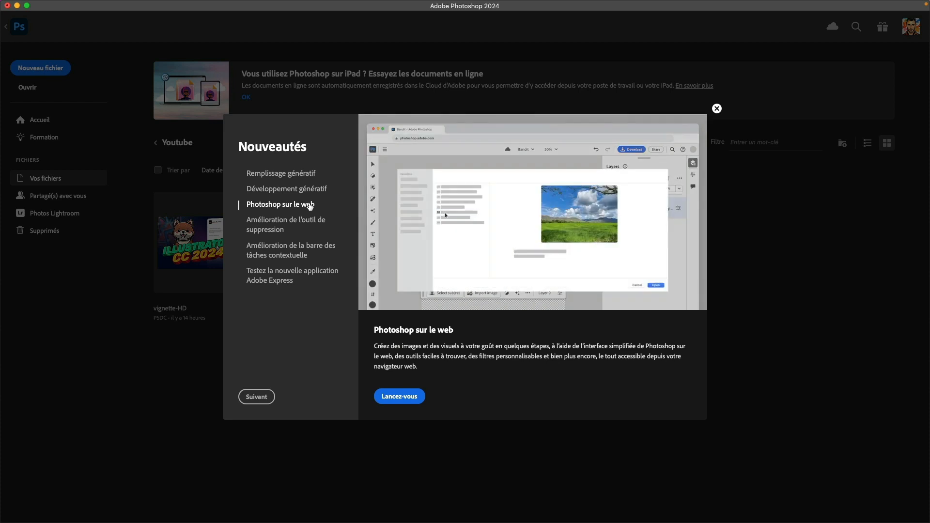
left_click(315, 228)
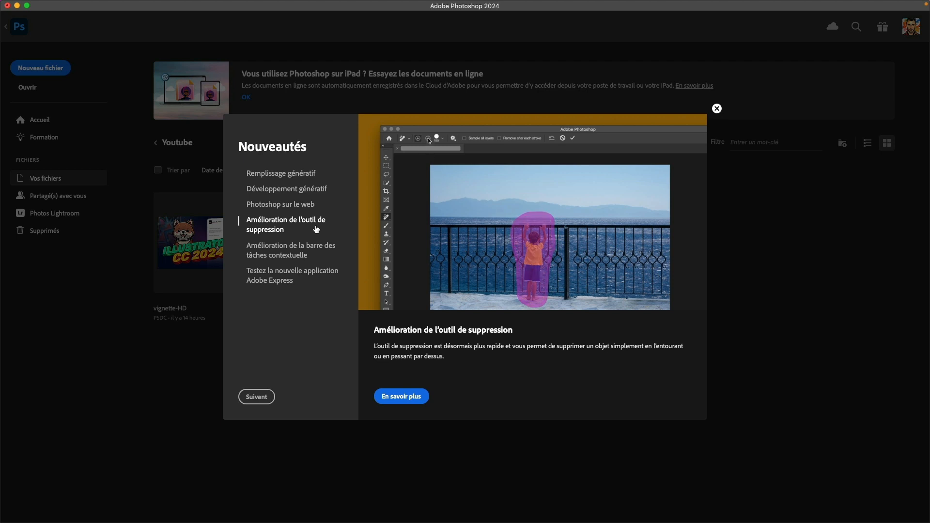
left_click(311, 254)
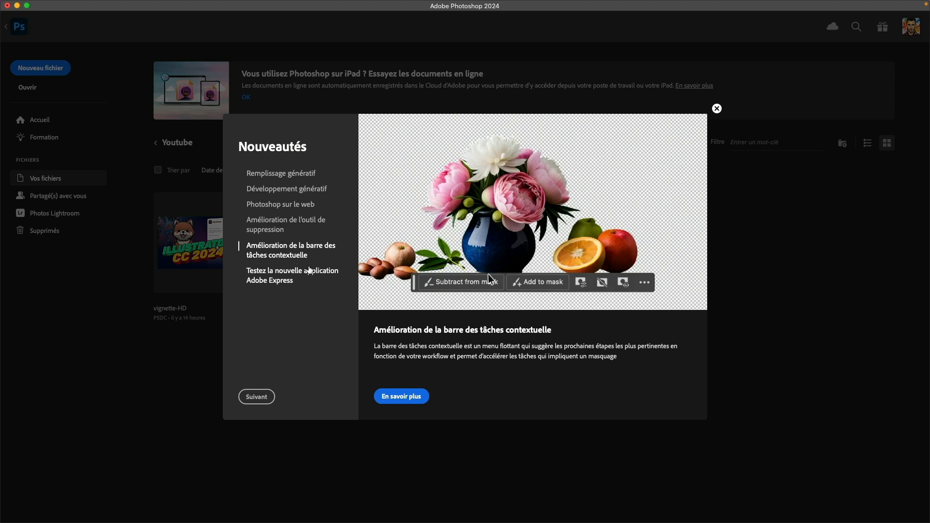
left_click(310, 270)
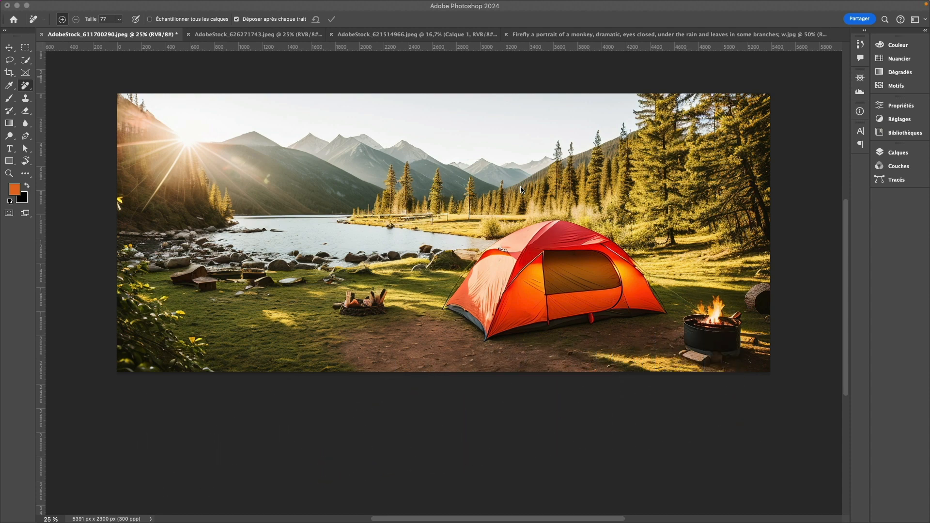
- Choose the Remove tool and erase the unlit campfire on the grass beside the tent
left_click(26, 86)
left_click(24, 86)
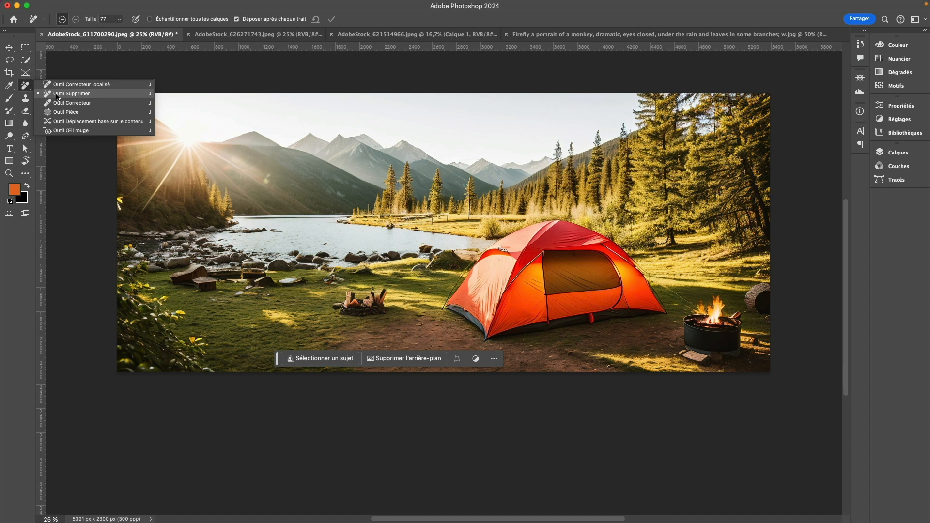
left_click(56, 96)
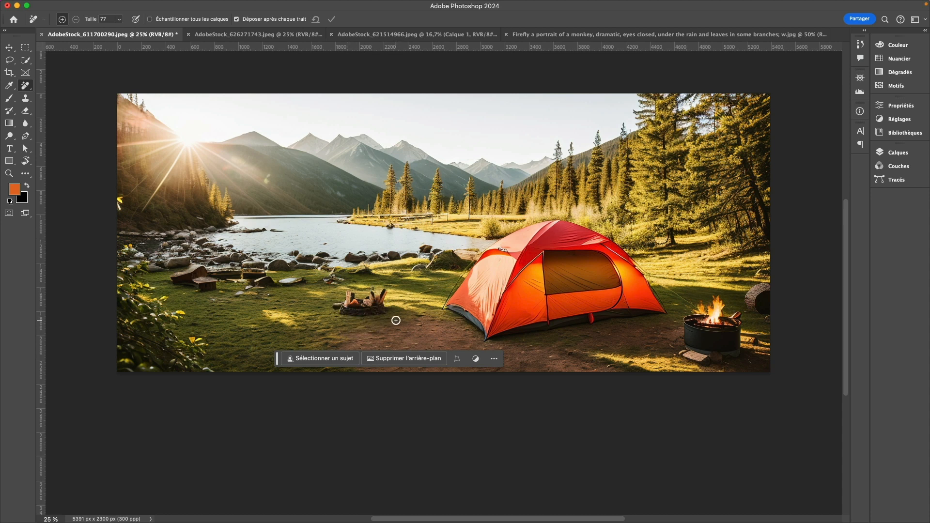
mouse_move(344, 299)
left_mouse_down()
mouse_move(352, 291)
mouse_move(331, 304)
mouse_move(337, 316)
mouse_move(408, 313)
mouse_move(387, 305)
mouse_move(380, 288)
mouse_move(347, 291)
left_mouse_up()
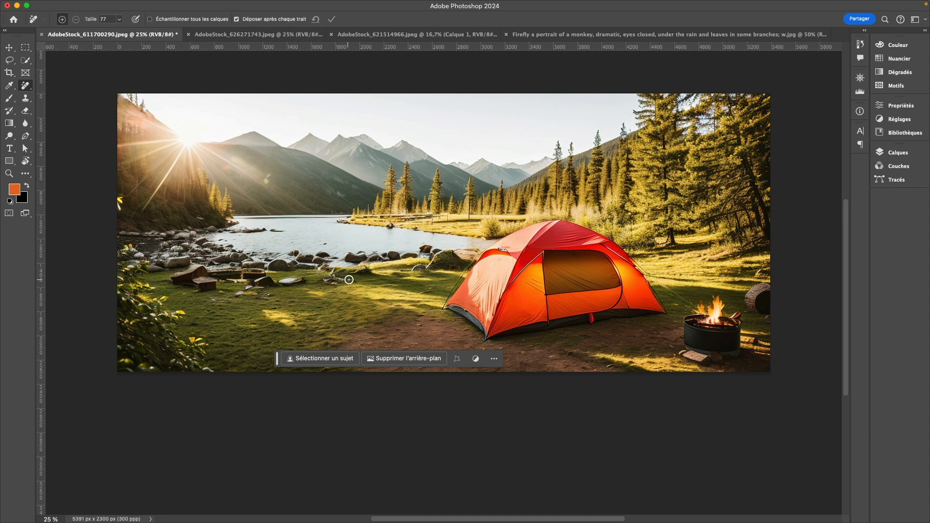
- Erase the small debris and stones on the grass near the shore and the log at the photo's right edge with the Remove tool
mouse_move(345, 280)
left_mouse_down()
mouse_move(330, 267)
mouse_move(324, 284)
mouse_move(344, 279)
left_mouse_up()
left_click_drag(413, 270, 436, 257)
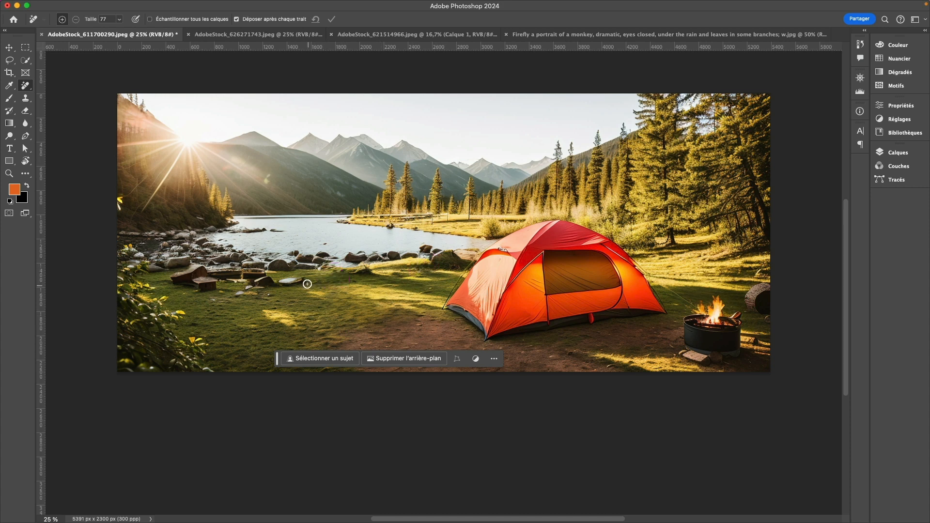
mouse_move(305, 277)
left_mouse_down()
mouse_move(279, 277)
mouse_move(294, 290)
mouse_move(310, 286)
left_mouse_up()
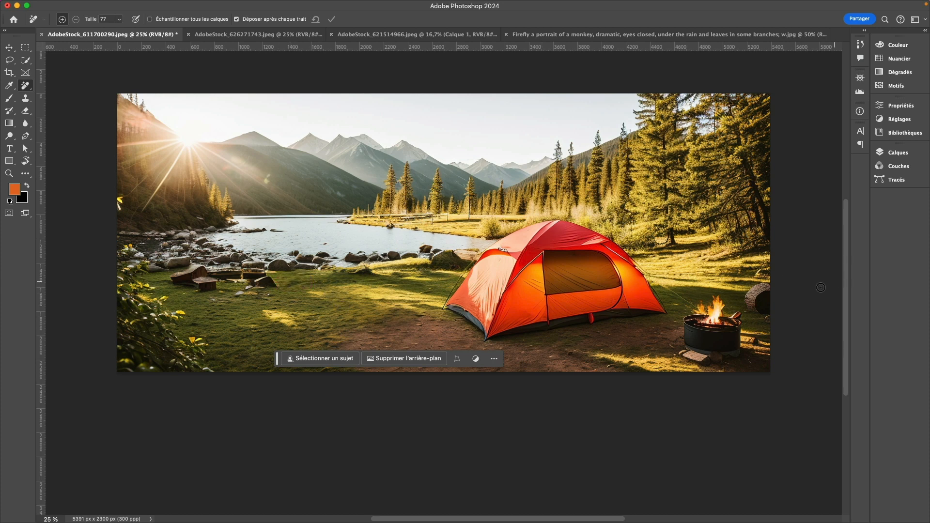
mouse_move(774, 324)
left_mouse_down()
mouse_move(746, 313)
mouse_move(743, 296)
mouse_move(756, 278)
mouse_move(775, 283)
mouse_move(772, 318)
left_mouse_up()
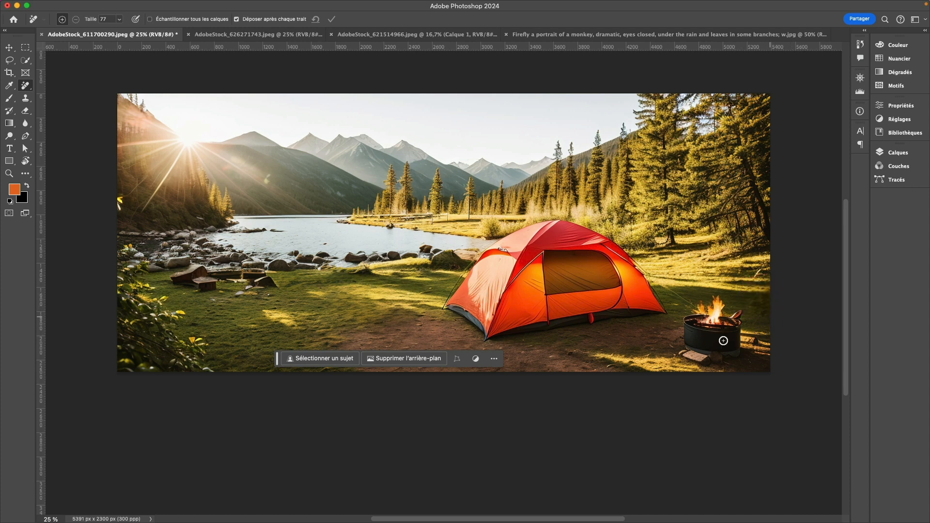
mouse_move(482, 344)
left_mouse_down()
mouse_move(439, 303)
mouse_move(477, 254)
mouse_move(533, 220)
mouse_move(592, 227)
mouse_move(691, 306)
mouse_move(673, 302)
mouse_move(674, 318)
mouse_move(625, 332)
mouse_move(482, 347)
left_mouse_up()
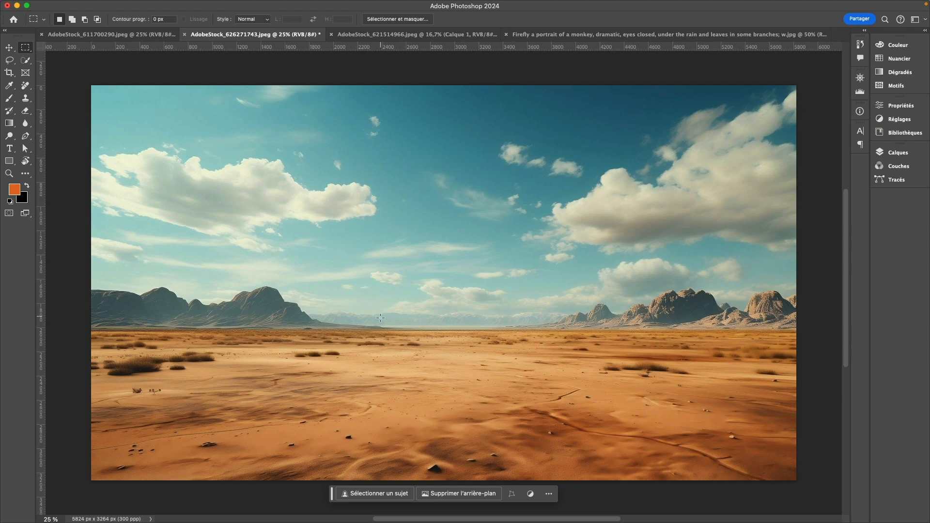
- In the desert image, select a central rectangle across the horizon and fill it generatively with the prompt "A plane wreck"
left_click_drag(310, 248, 634, 414)
left_click_drag(514, 353, 497, 323)
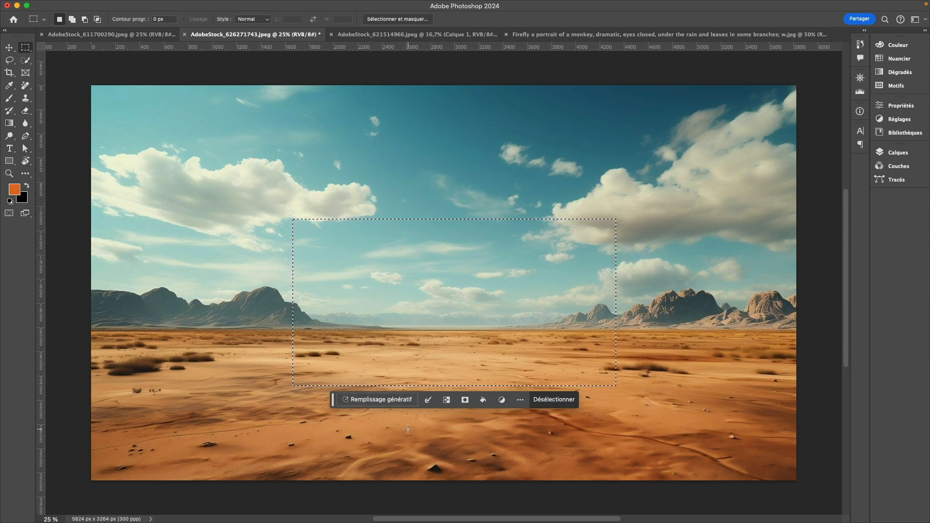
left_click(386, 404)
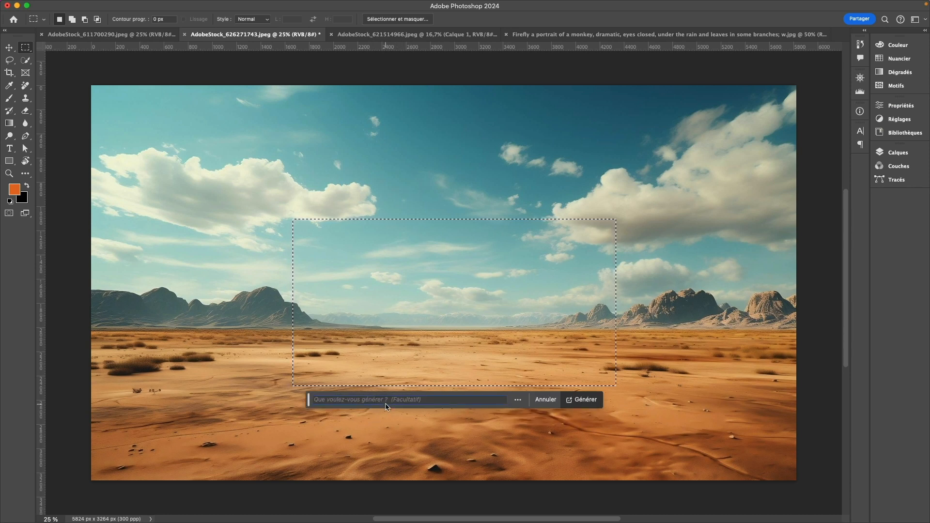
type("A plane wreck")
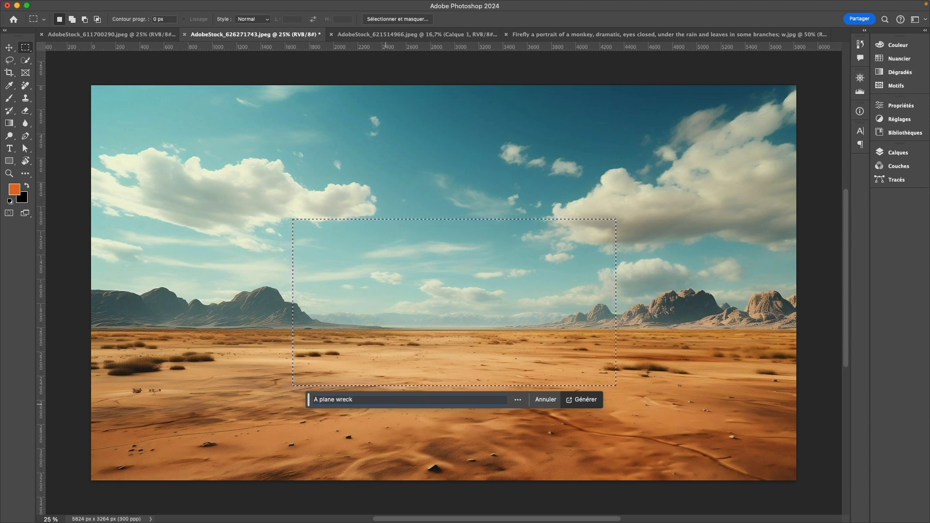
key("Return")
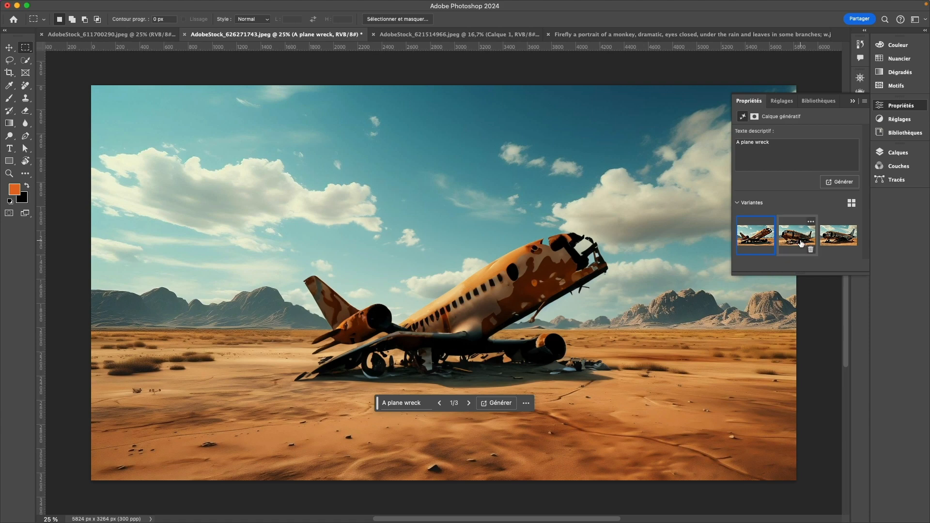
- Preview the second plane wreck variant and keep the third one
left_click(799, 242)
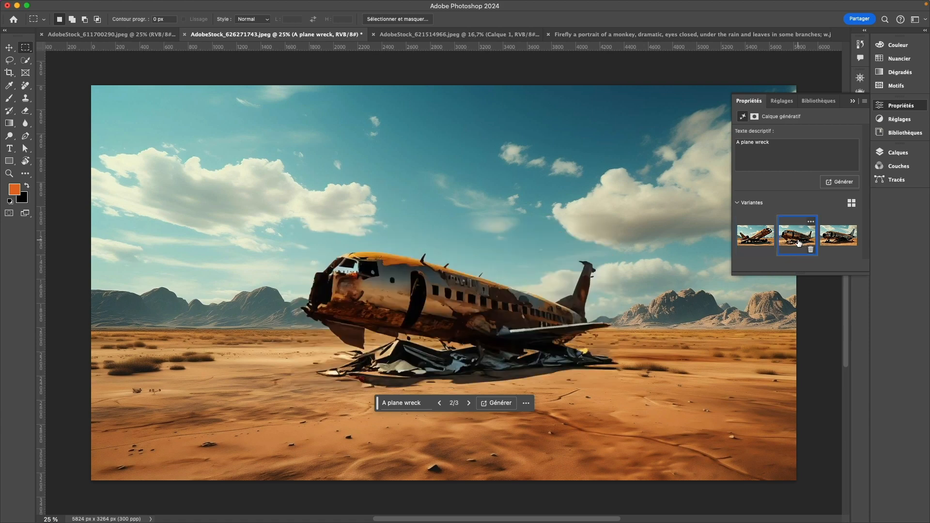
left_click(834, 239)
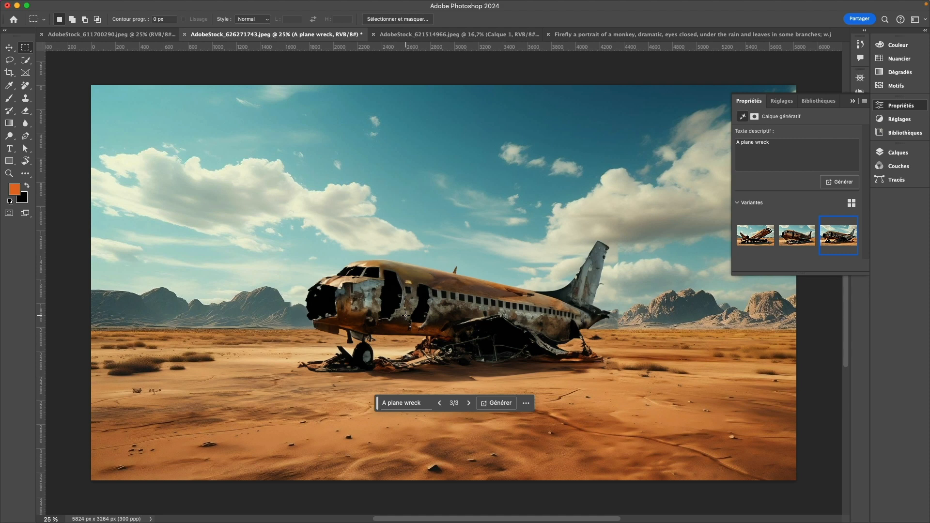
scroll(484, 247, "right", 5)
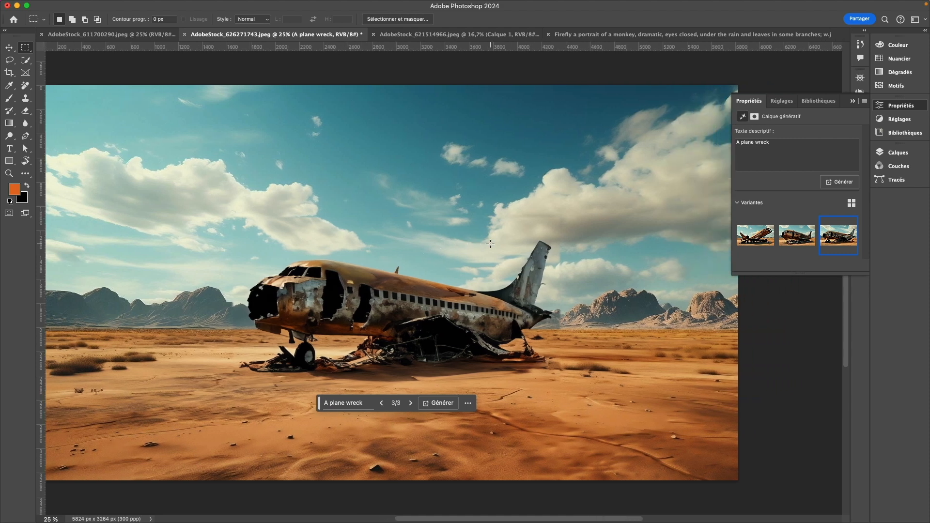
scroll(490, 244, "left", 3)
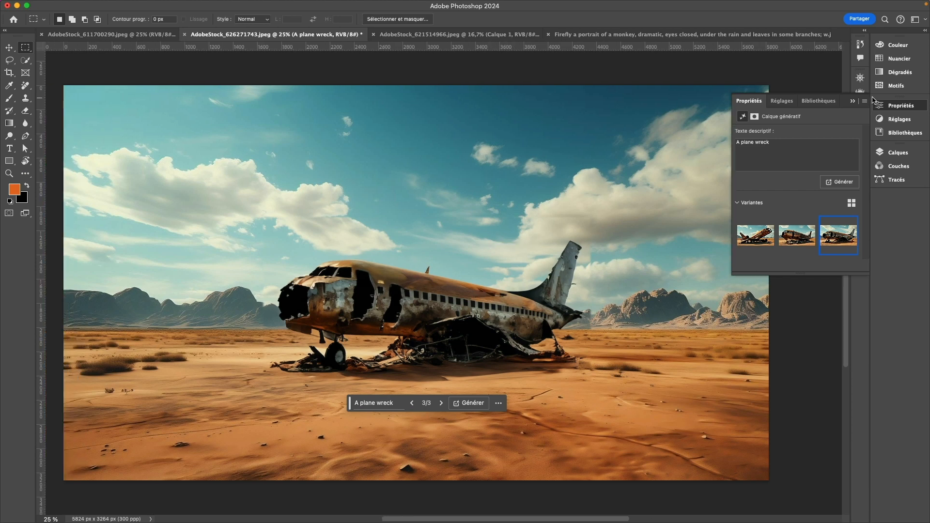
left_click(852, 101)
- Select the sky and horizon from the plane's tail to the right image edge, generate "Mountains" there and keep the third variant
left_click_drag(545, 330, 797, 146)
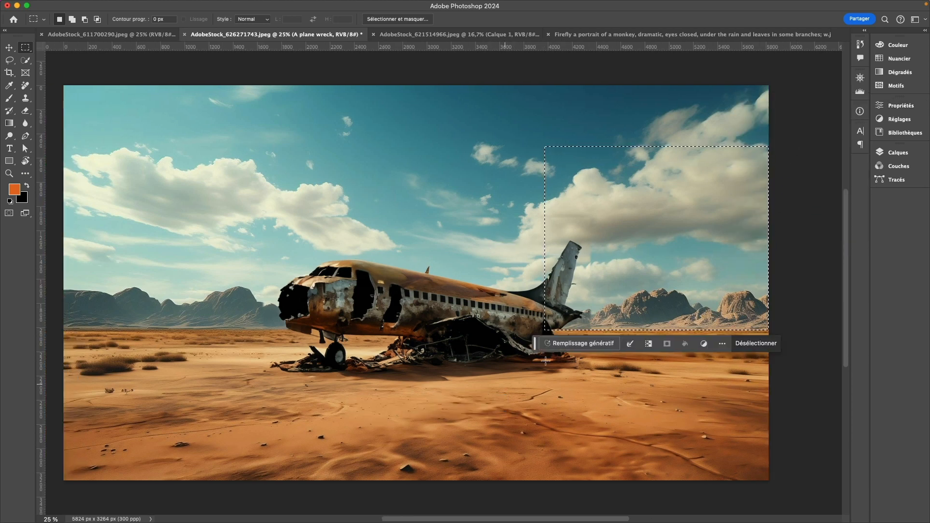
left_click(578, 342)
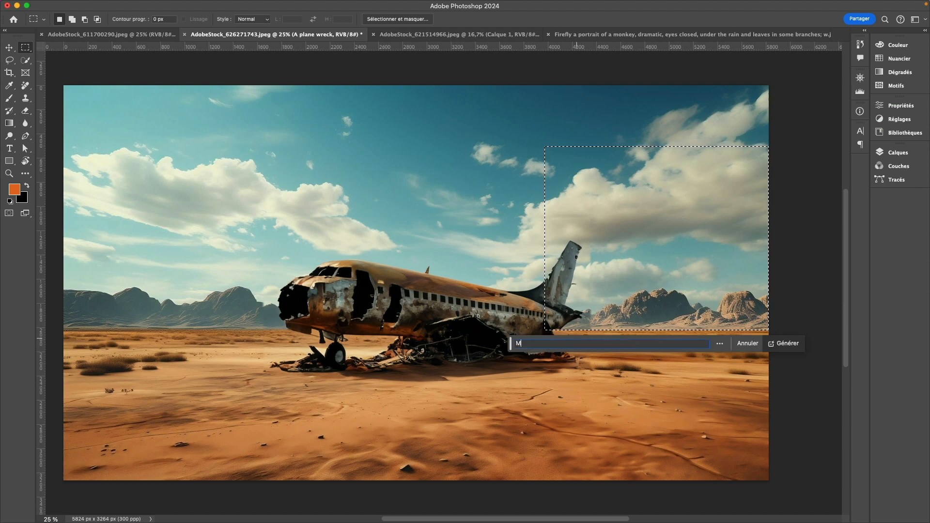
type("Mointains")
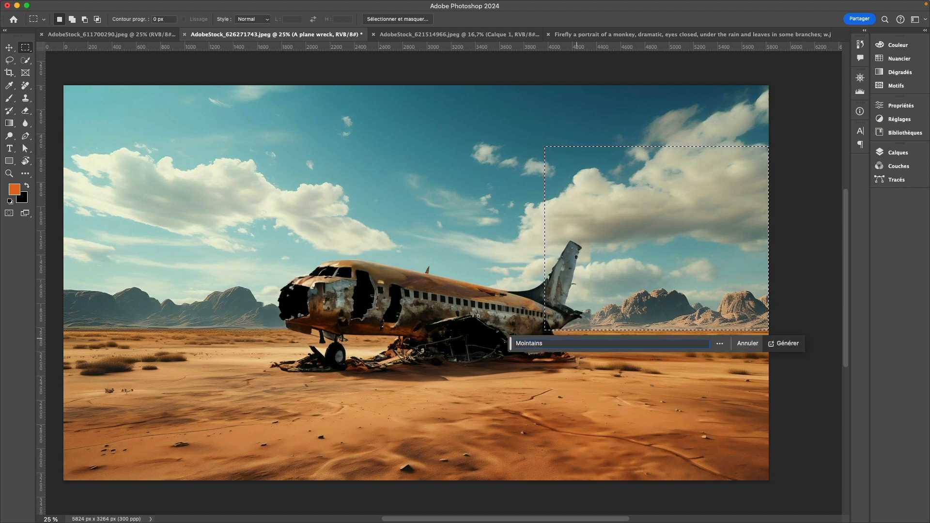
key("Return")
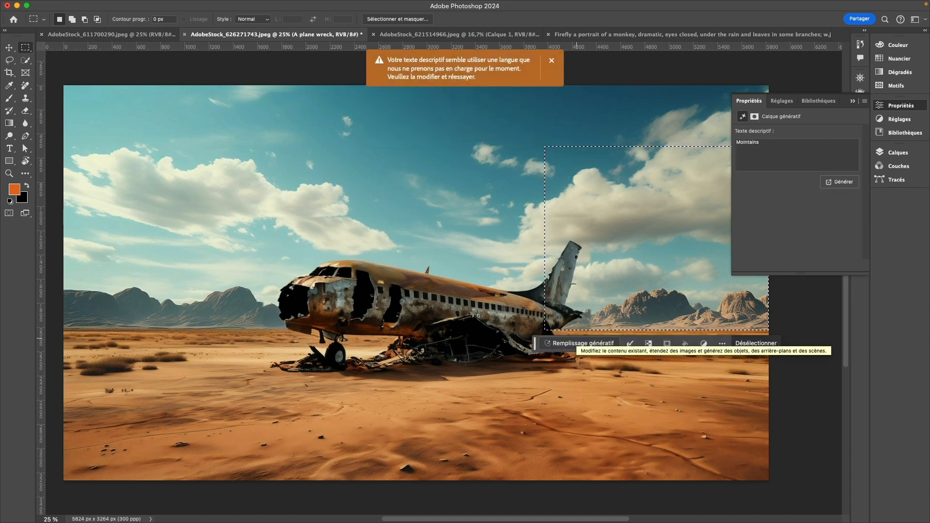
left_click(566, 344)
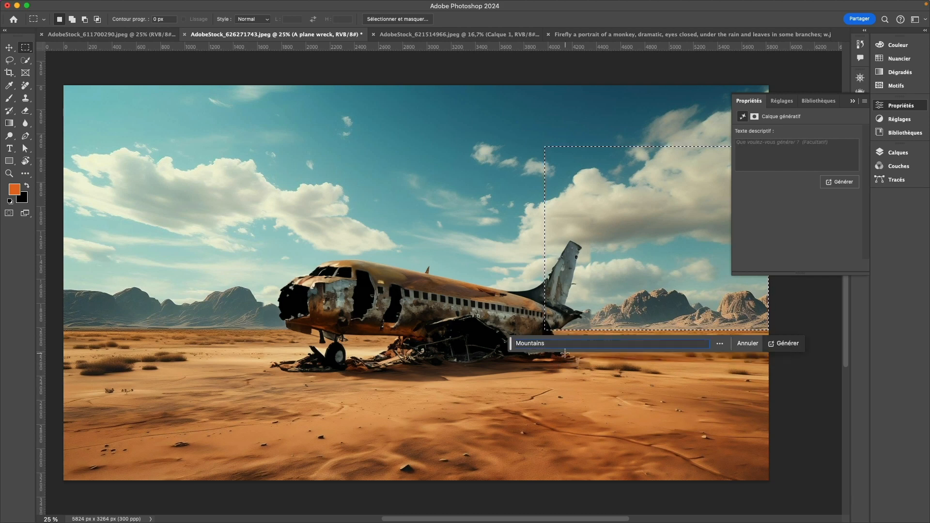
key("Return")
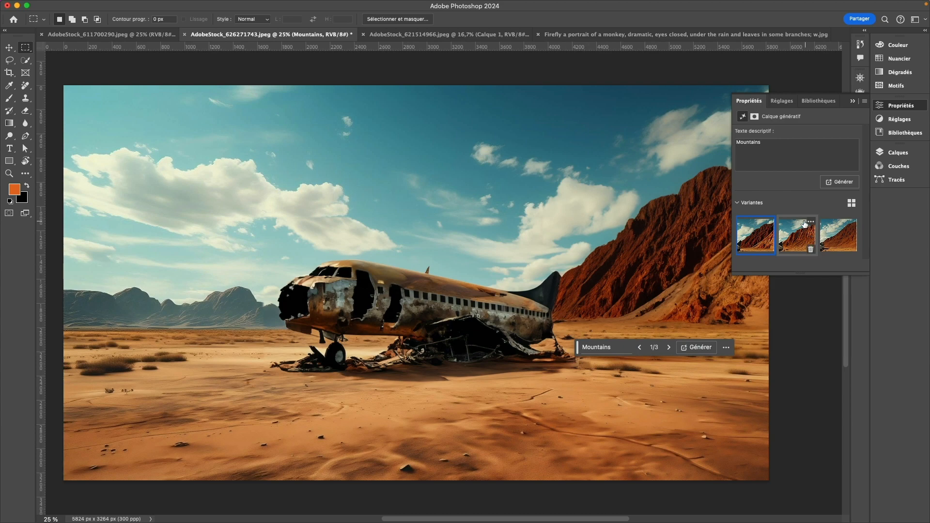
left_click(796, 245)
left_click(841, 241)
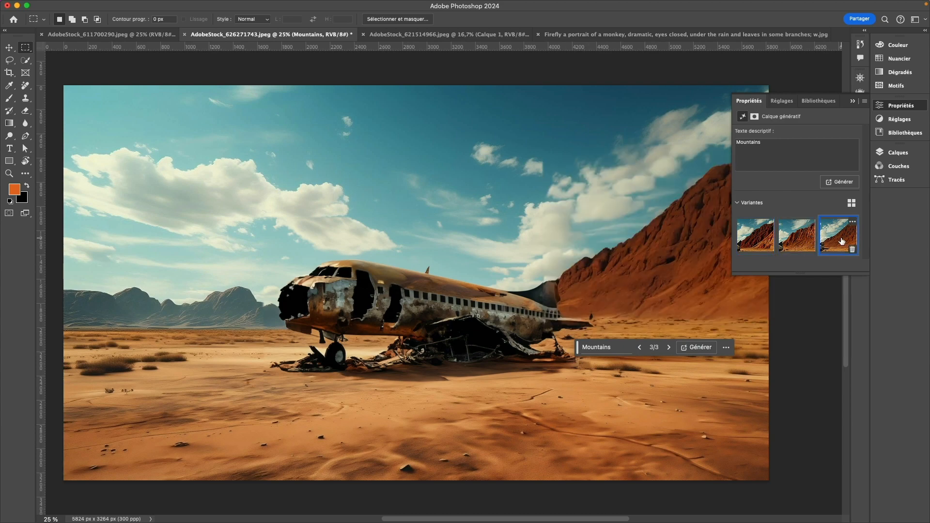
- Select the sky and horizon from the left image edge to the plane's nose and fill it generatively with "Mountains"
scroll(143, 166, "left", 6)
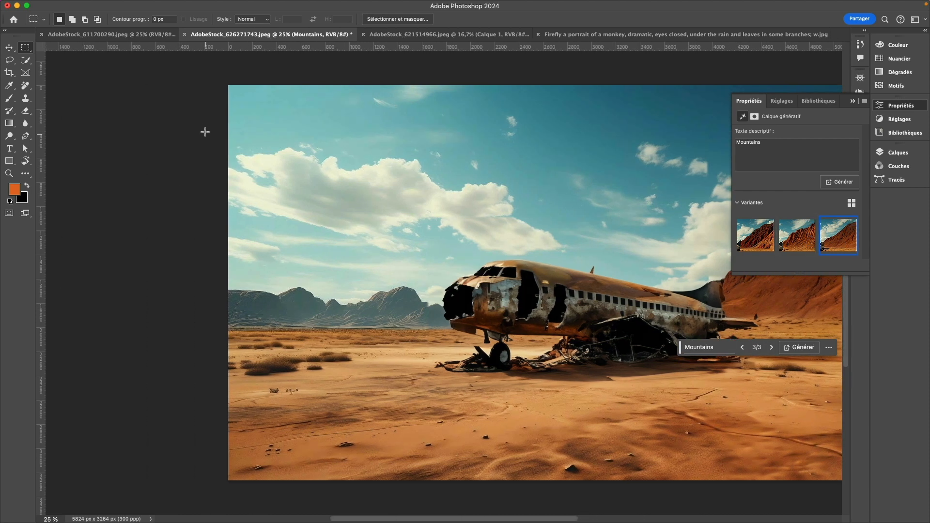
left_click_drag(205, 130, 463, 331)
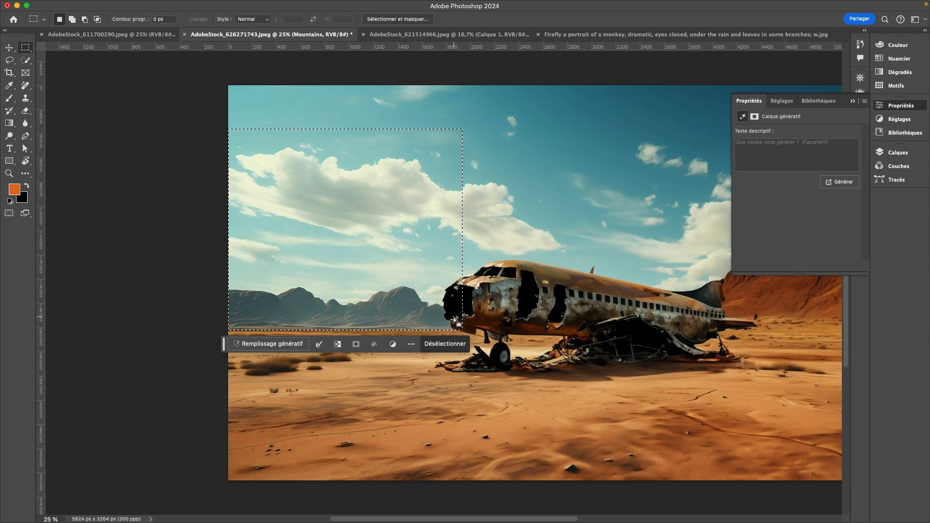
left_click(260, 344)
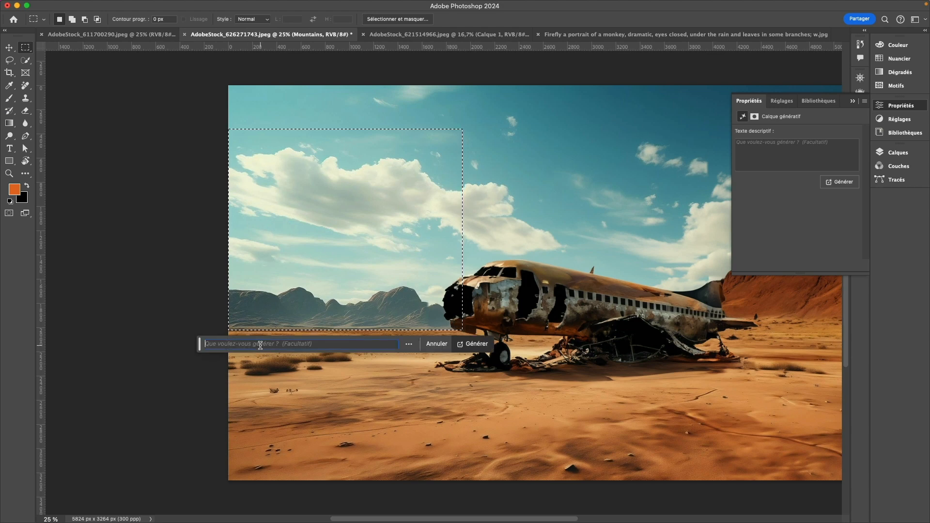
type("Mount")
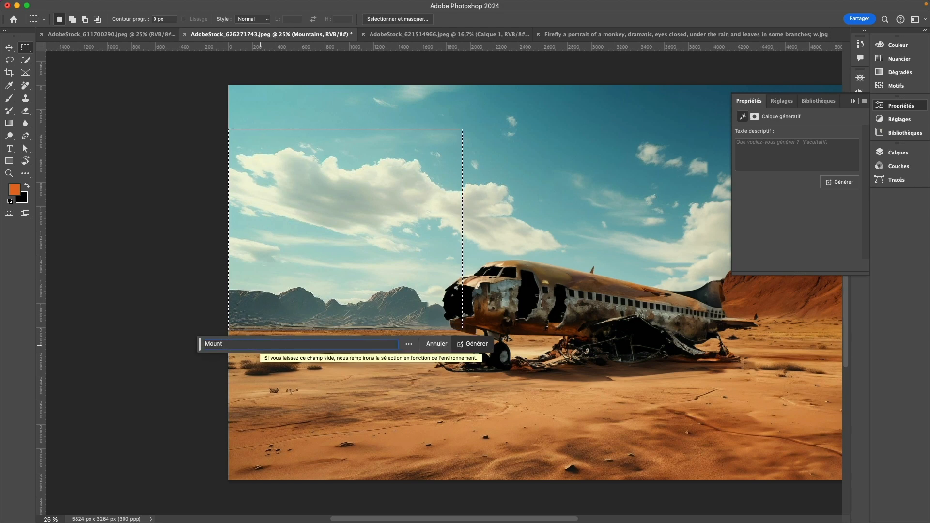
type("ains")
key("Return")
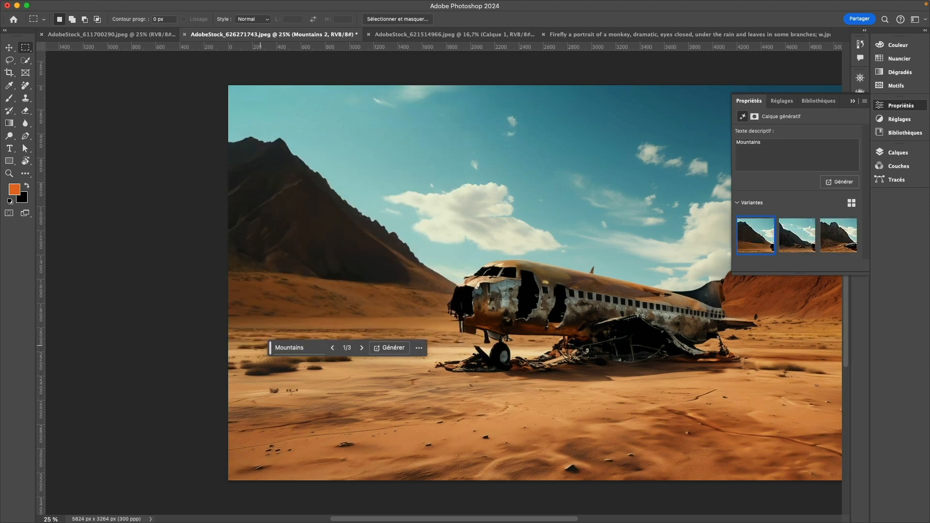
- Compare the second and third variants of the left-hand mountains and keep the second one
left_click(794, 240)
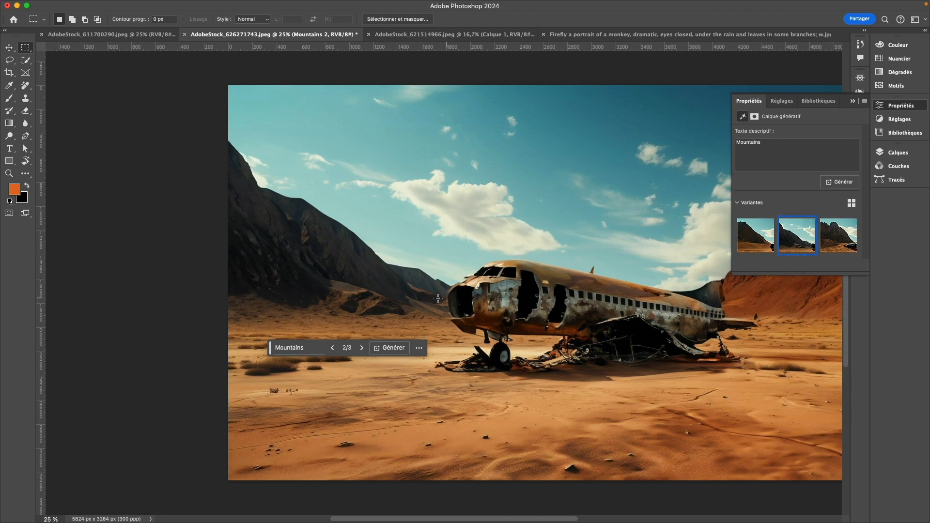
left_click(833, 239)
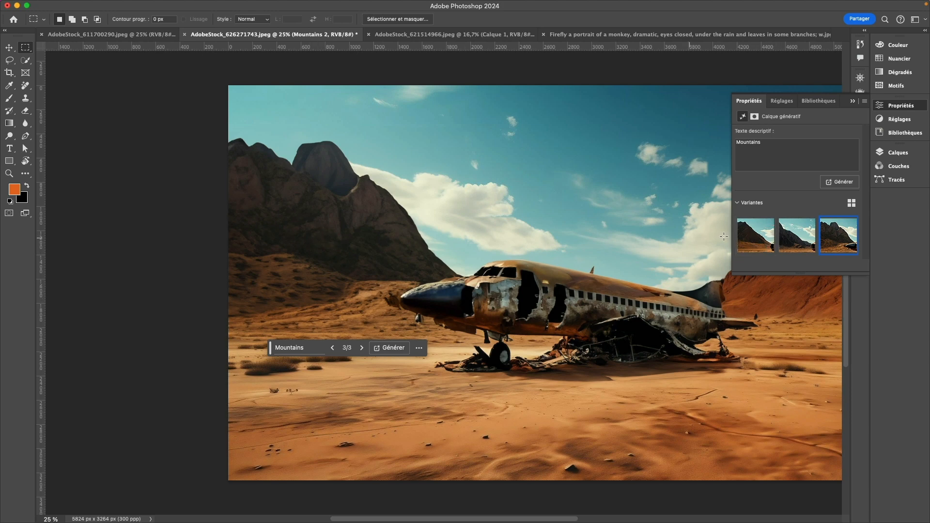
left_click(793, 238)
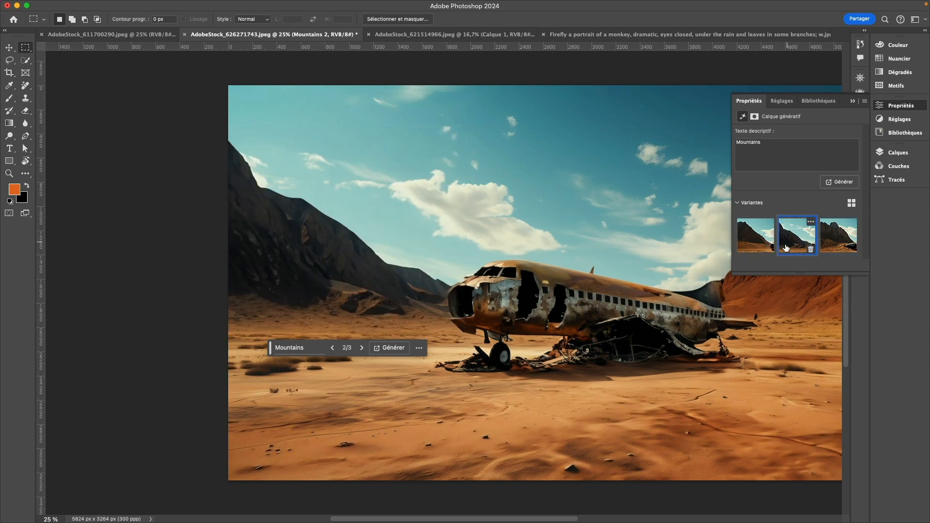
- Bring the whole desert image into view and show its layers
scroll(600, 260, "right", 5)
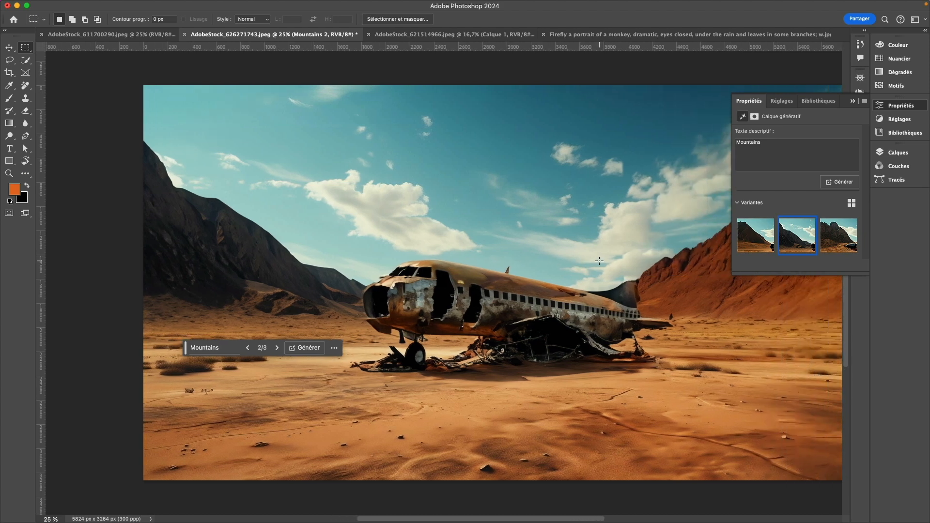
scroll(600, 260, "right", 3)
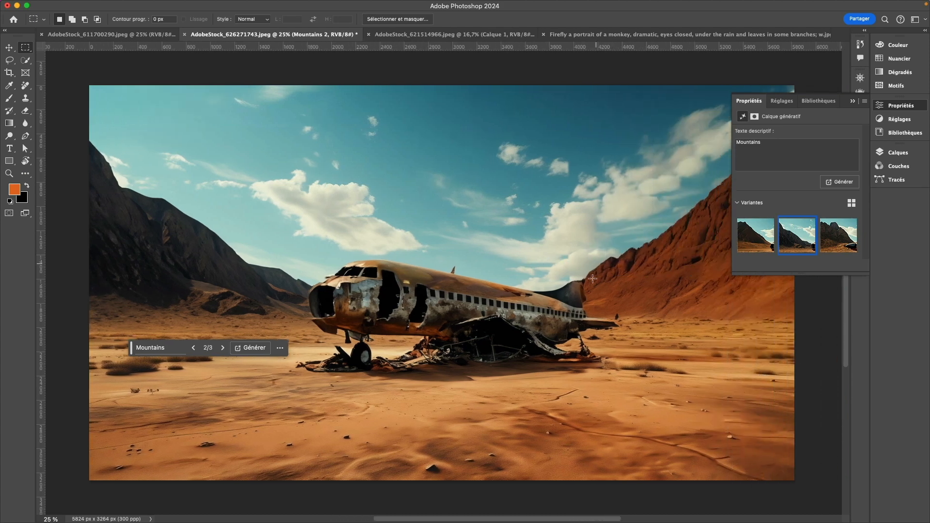
left_click(891, 156)
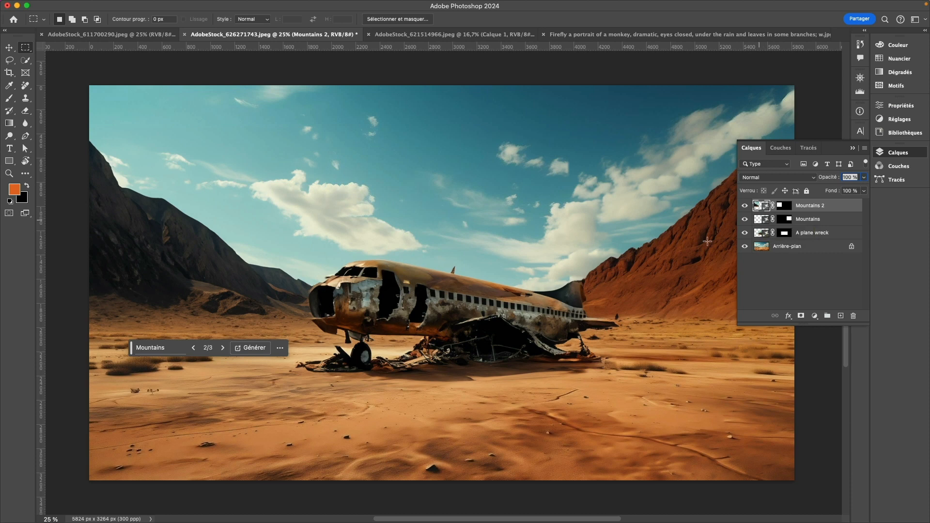
- Lasso a wide irregular patch of sand in front of the plane wreck and fill it generatively with "A crater with water"
key("l")
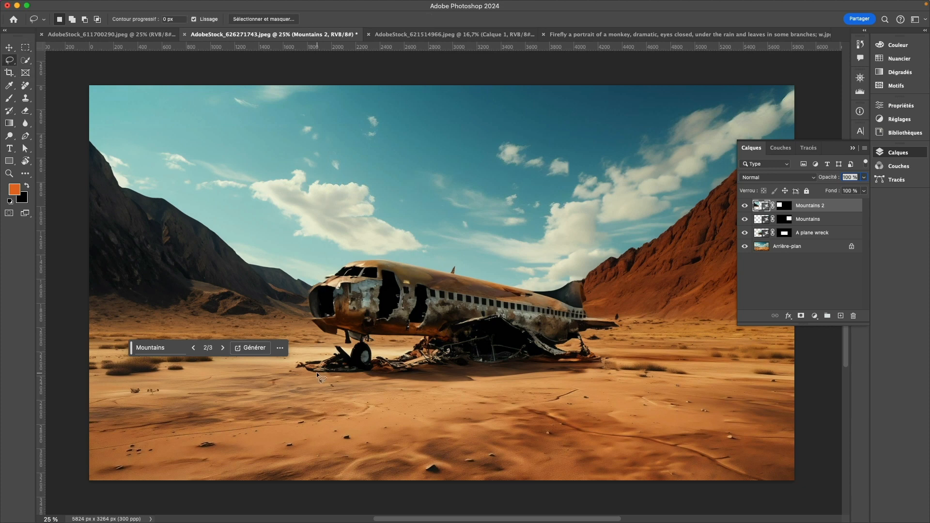
mouse_move(221, 412)
left_mouse_down()
mouse_move(263, 394)
mouse_move(519, 378)
mouse_move(638, 394)
left_mouse_up()
mouse_move(594, 425)
left_mouse_down()
mouse_move(599, 450)
mouse_move(524, 443)
left_mouse_up()
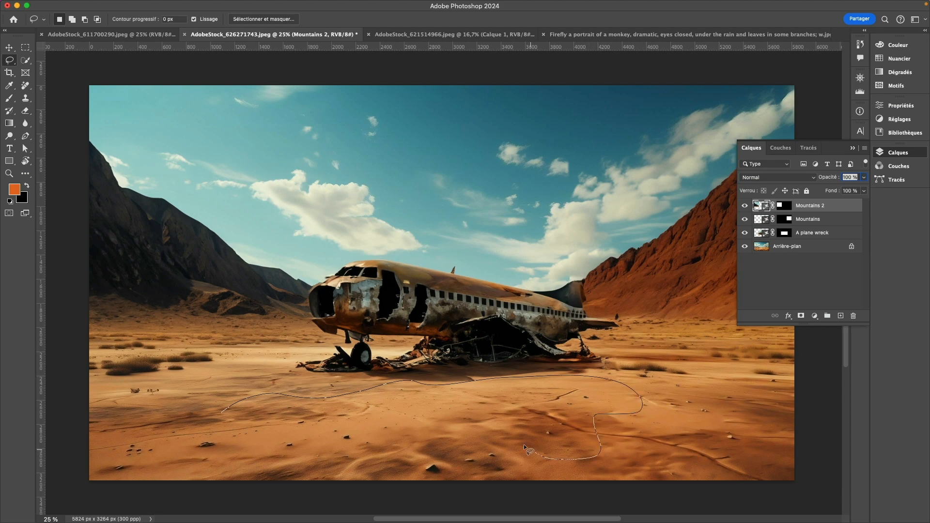
mouse_move(446, 462)
left_mouse_down()
mouse_move(411, 471)
mouse_move(366, 448)
mouse_move(281, 462)
left_mouse_up()
left_click_drag(209, 416, 212, 415)
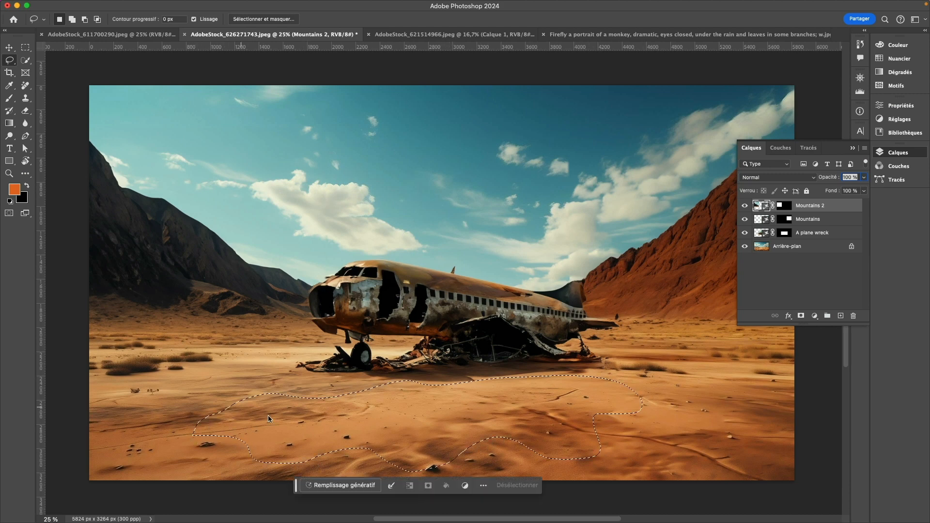
left_click(336, 486)
type("A c")
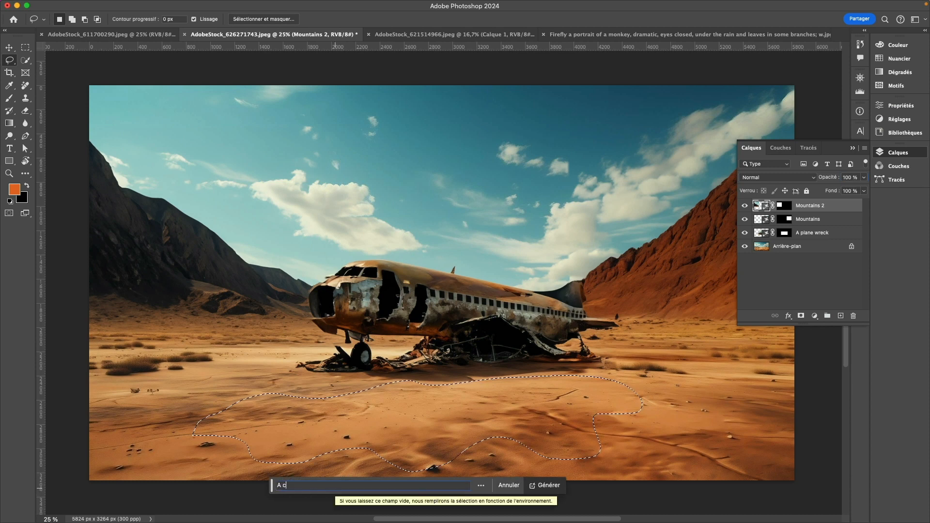
type("rate")
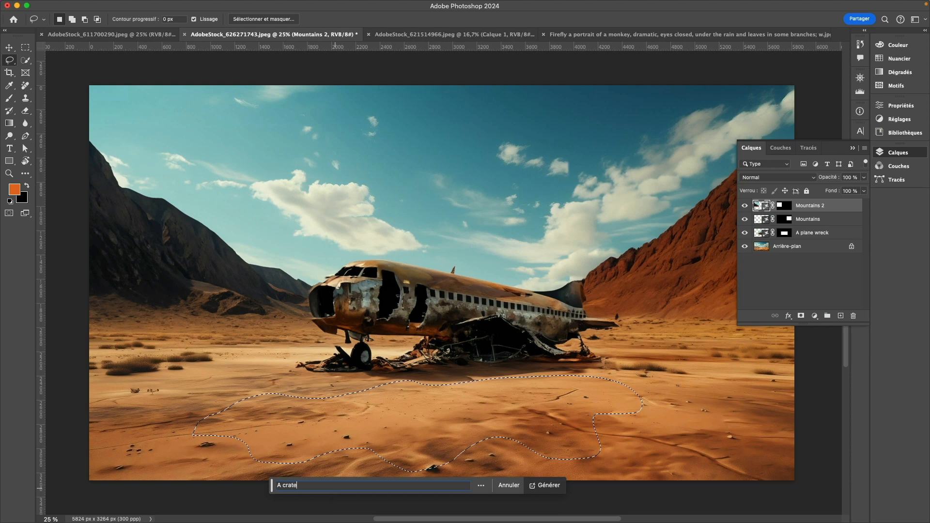
type("r with water")
key("Return")
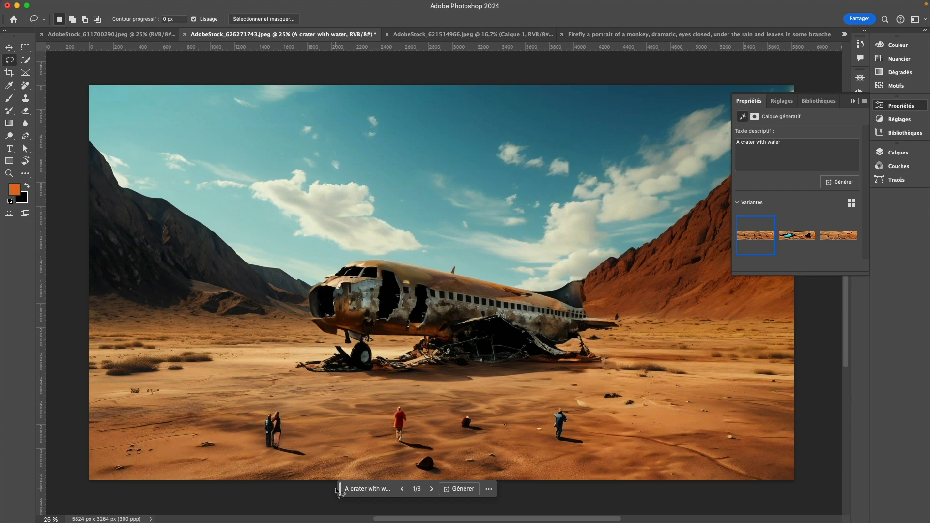
- Compare all three generated variants of the crater with water
left_click(801, 243)
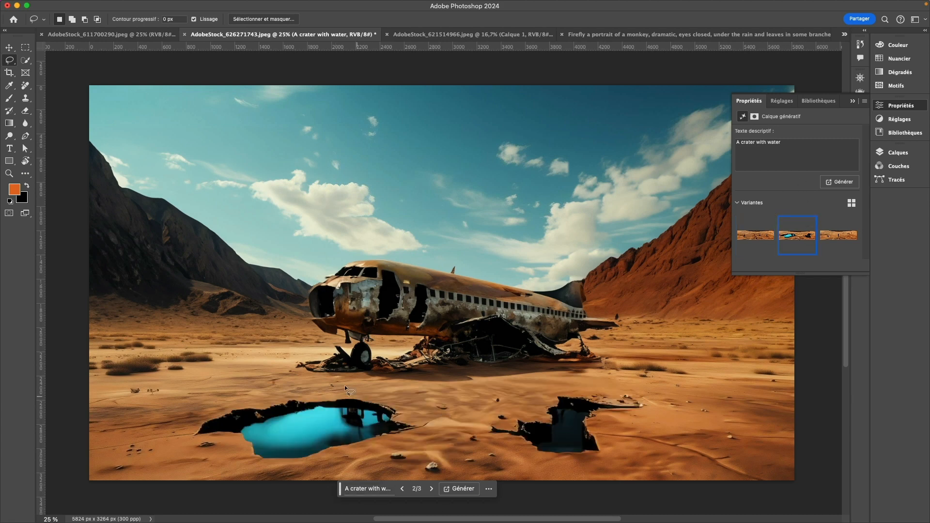
left_click(846, 237)
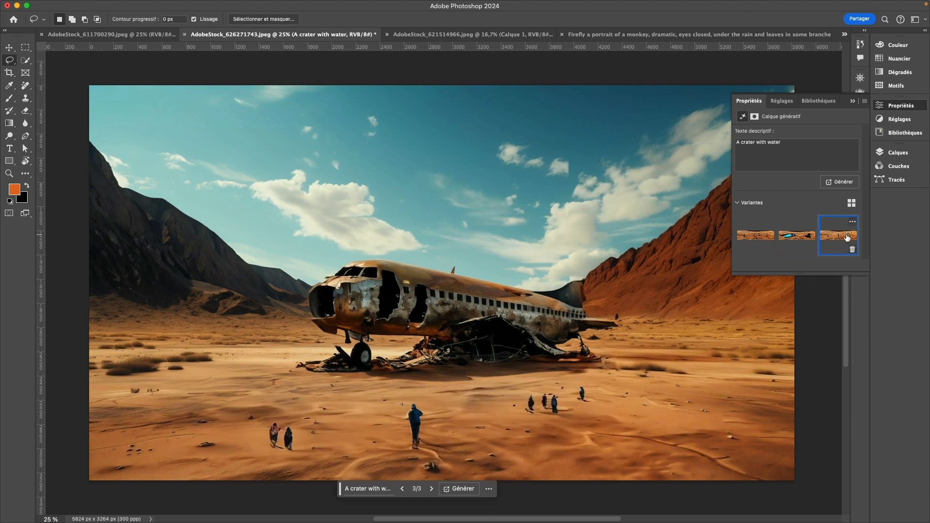
left_click(797, 237)
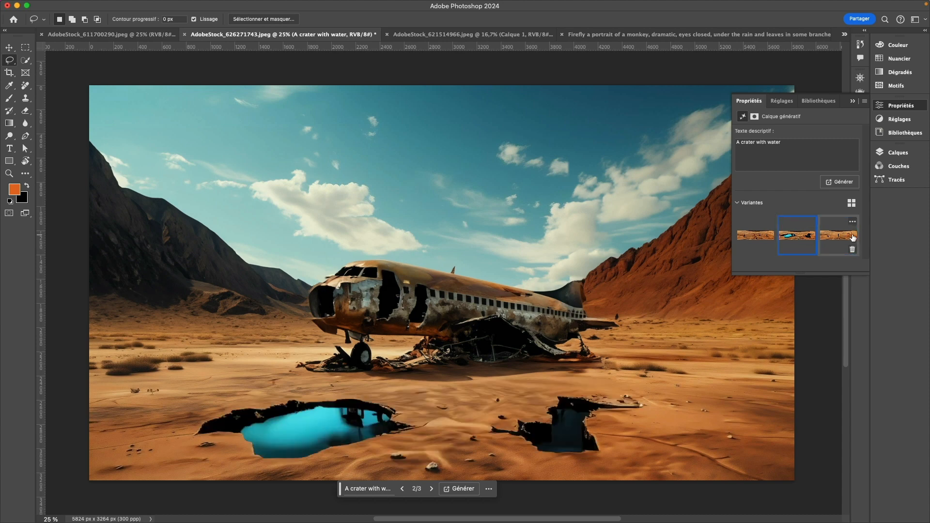
left_click(763, 236)
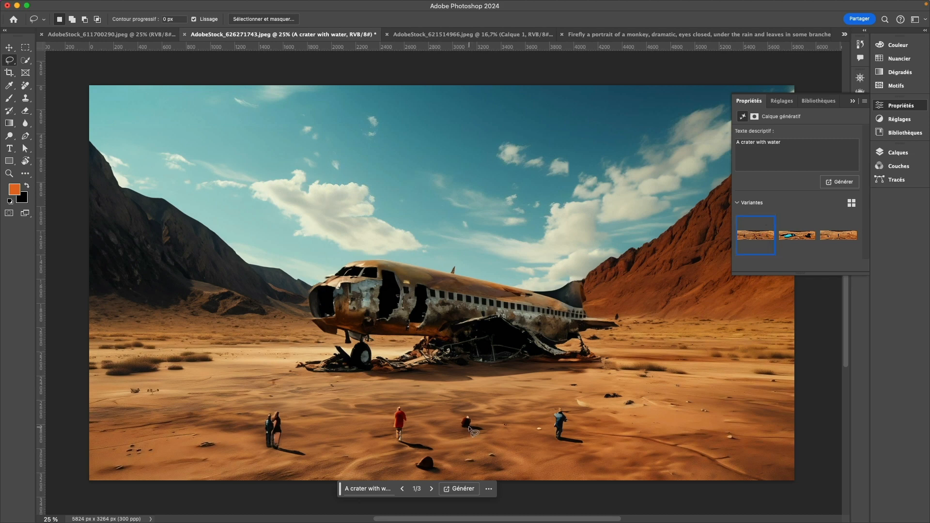
left_click(797, 237)
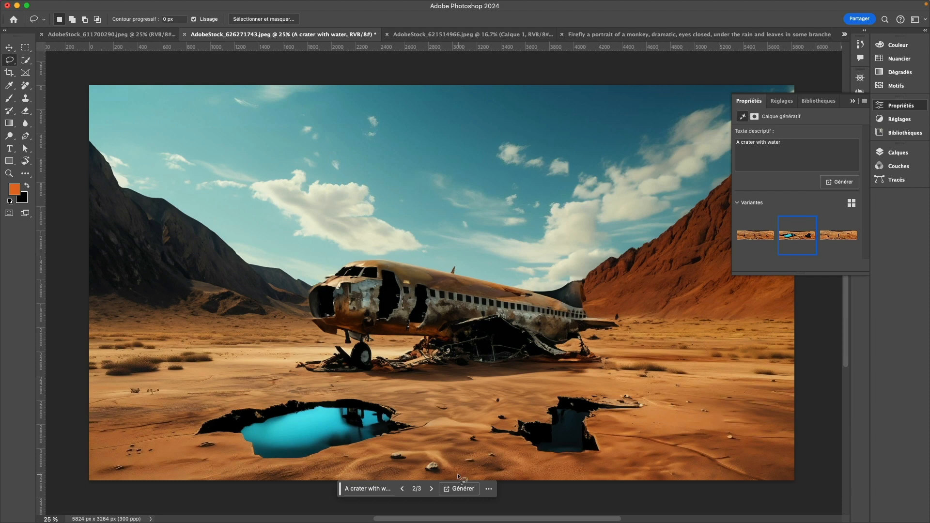
left_click(755, 236)
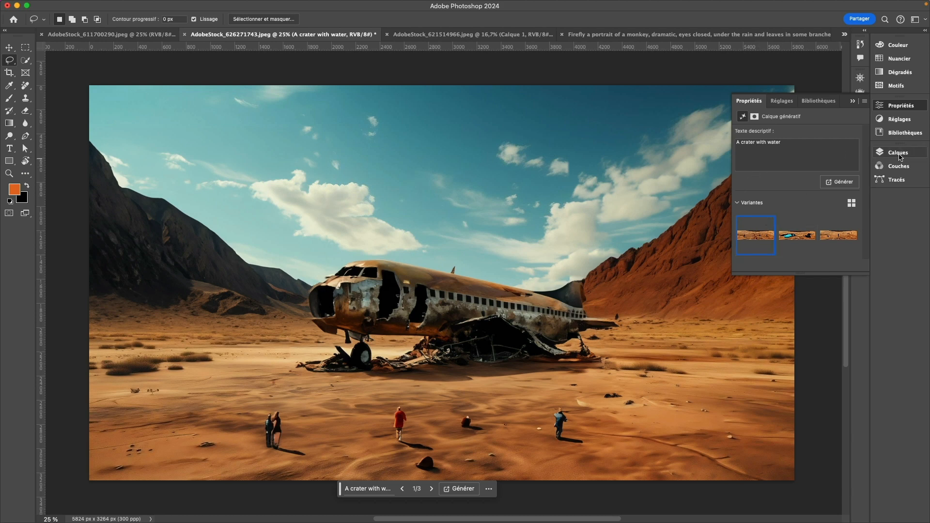
- Delete the generative layer "A crater with water"
left_click_drag(781, 143, 710, 142)
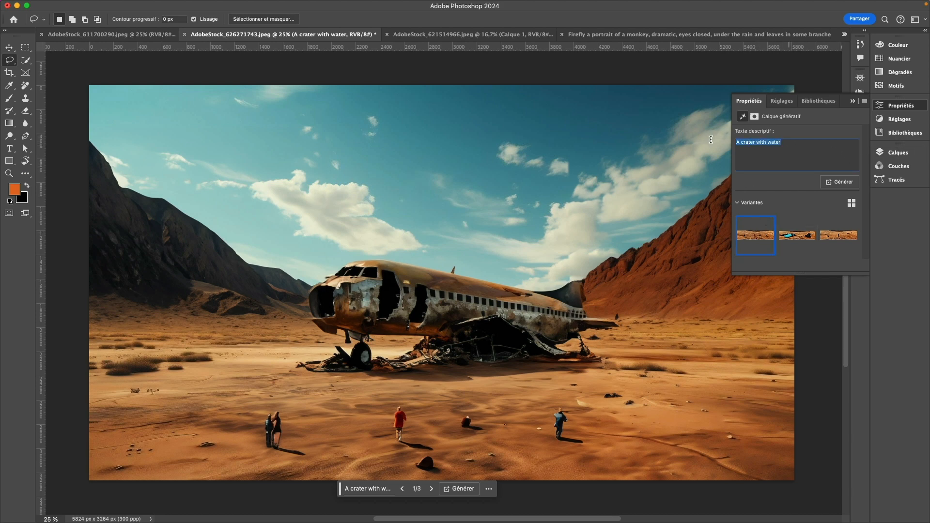
left_click(897, 153)
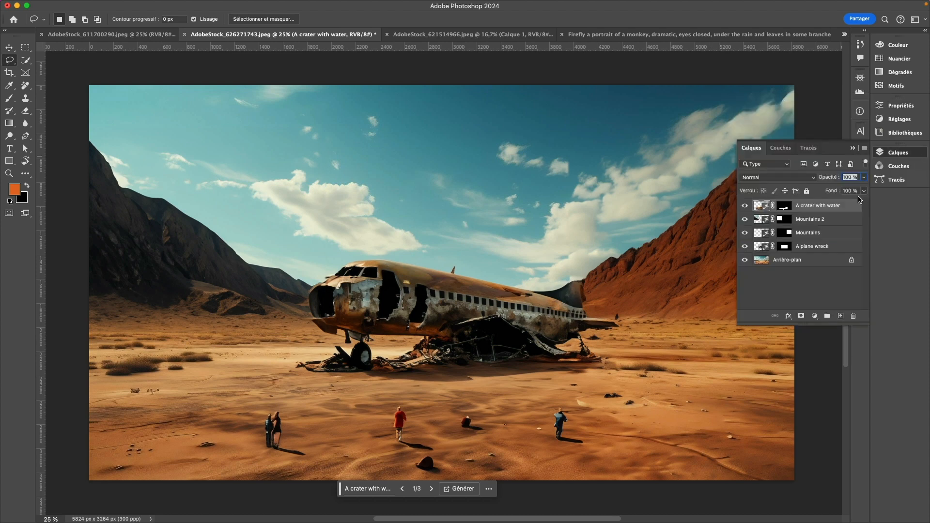
key("BackSpace")
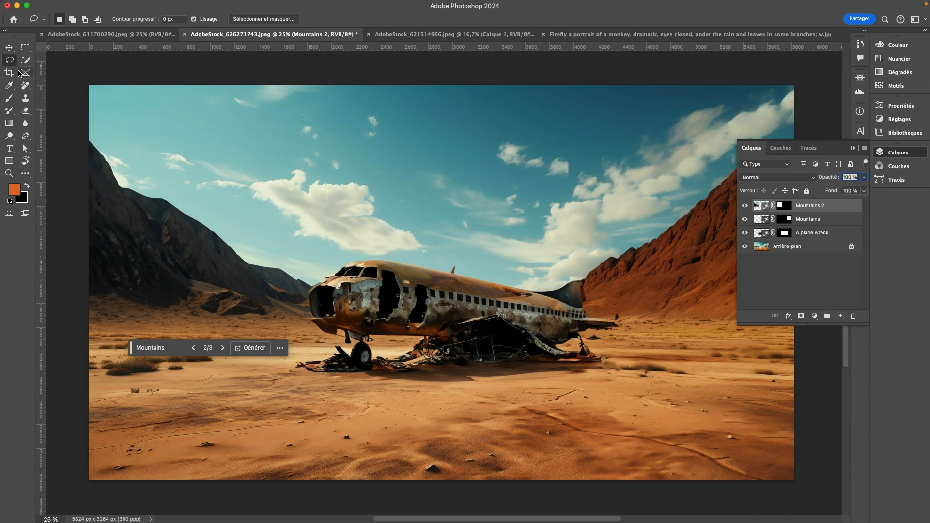
- Lasso the foreground sand along the image's lower edge, generate "A crater with water" there and keep the third variant
mouse_move(216, 496)
left_mouse_down()
mouse_move(216, 455)
mouse_move(308, 449)
mouse_move(360, 396)
mouse_move(487, 419)
mouse_move(576, 411)
mouse_move(640, 469)
mouse_move(623, 500)
mouse_move(211, 515)
left_mouse_up()
left_click(363, 493)
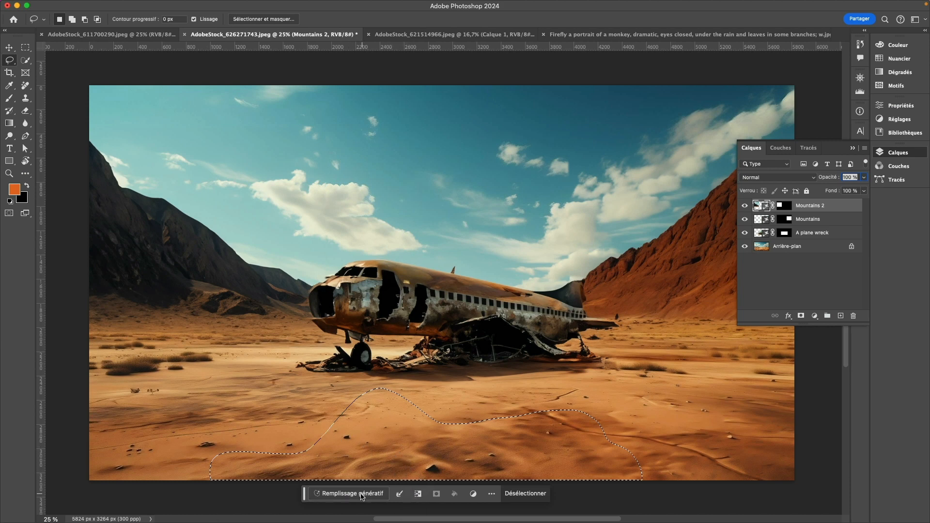
type("A crater with water")
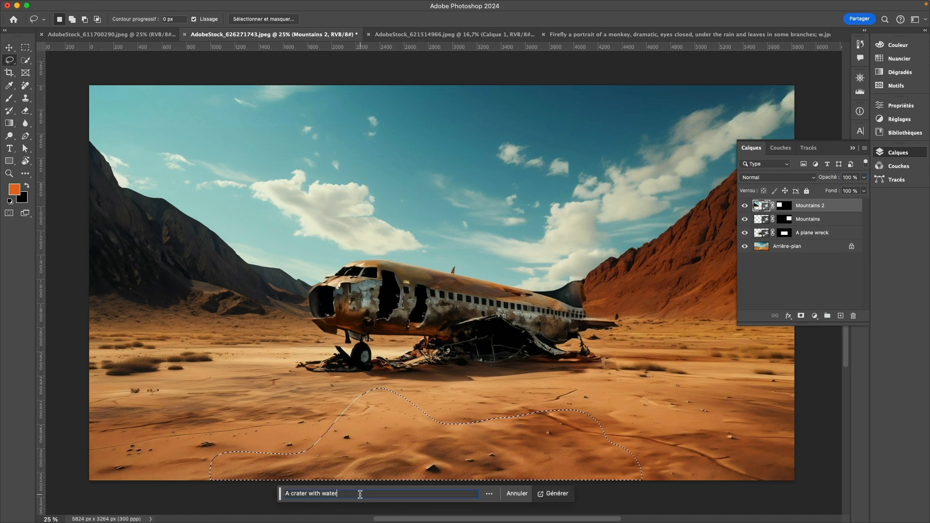
key("Return")
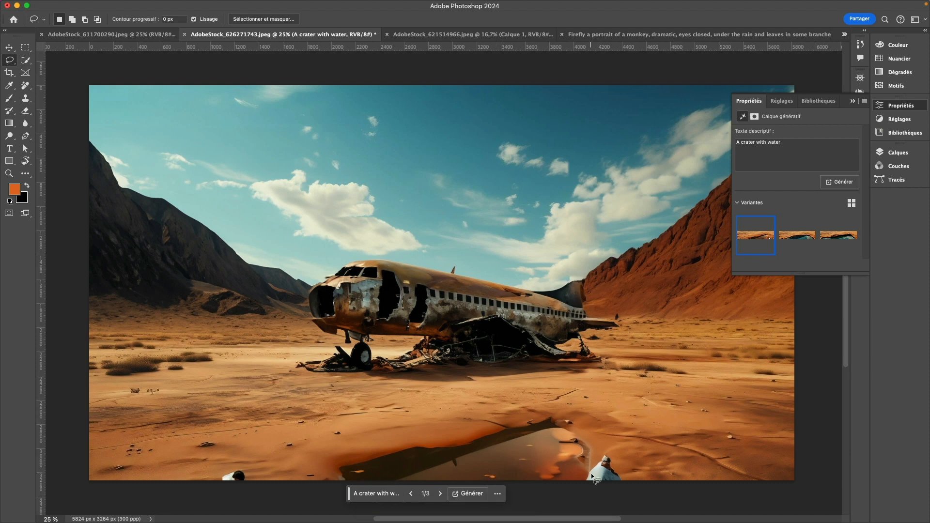
left_click(805, 238)
left_click(840, 238)
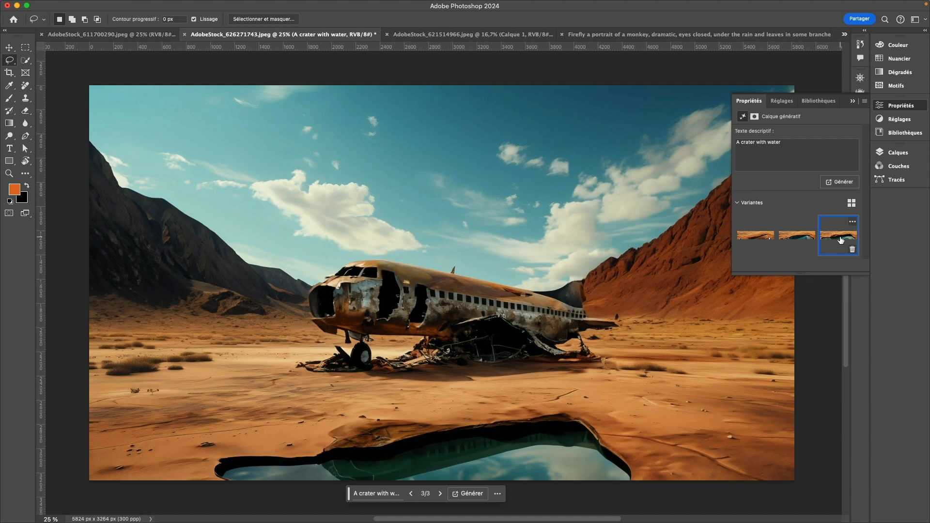
- Switch to the AdobeStock_621514966.jpeg image with the winter and summer landscapes and show its layers
left_click(895, 124)
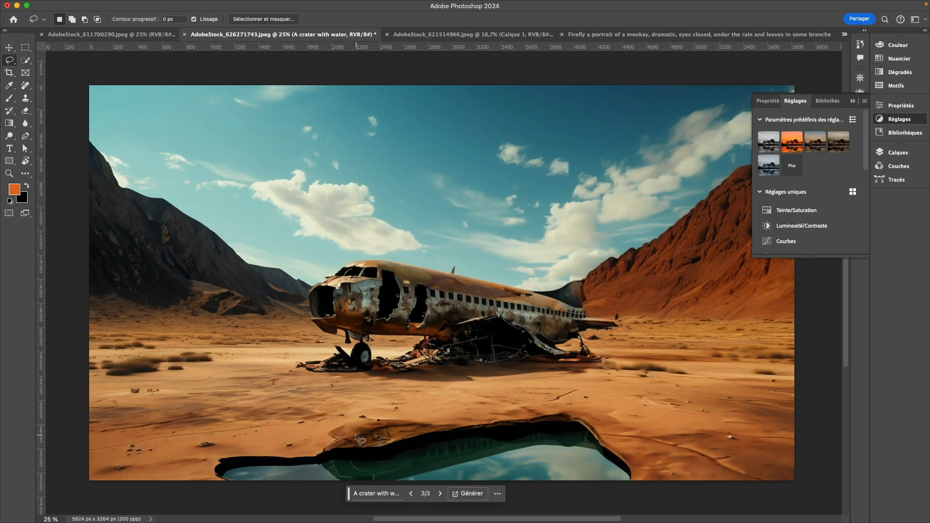
left_click(852, 102)
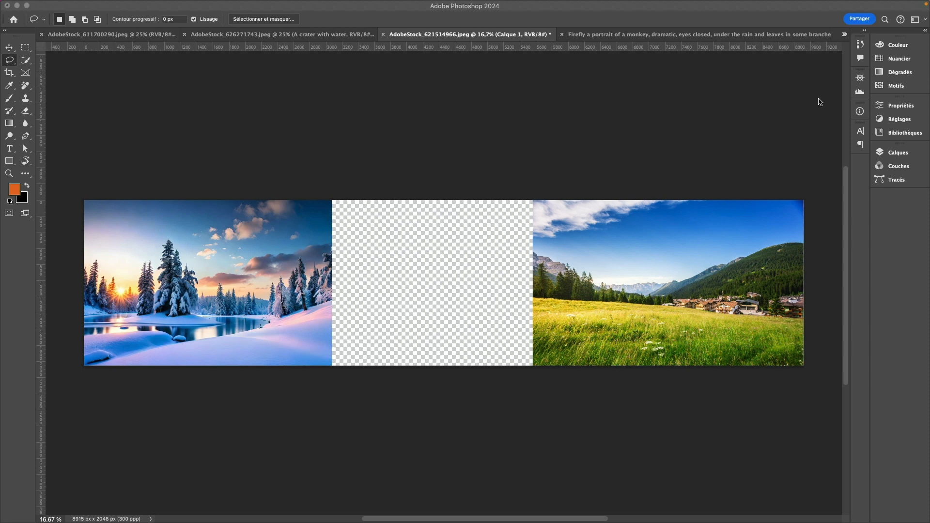
left_click(897, 154)
left_click(895, 153)
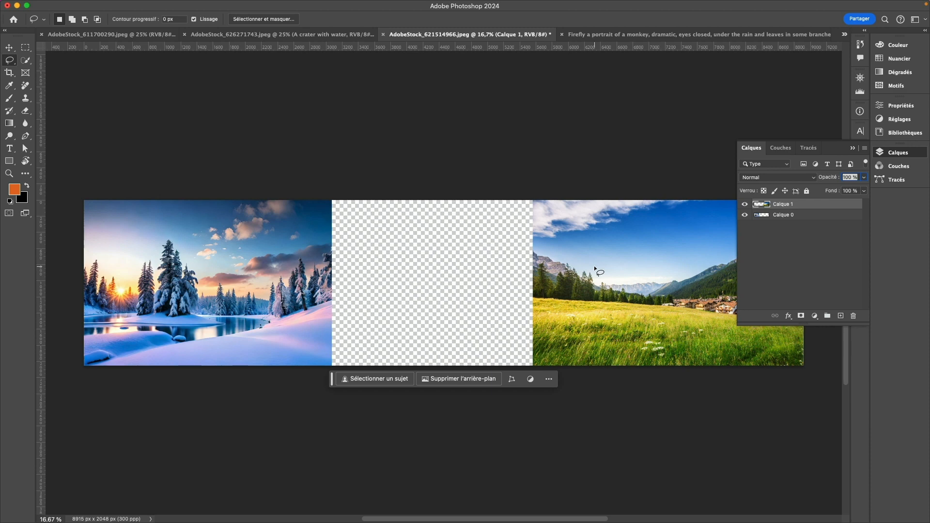
- Select the transparent gap with a slight overlap onto the winter and summer landscapes and fill it generatively without a prompt
key("m")
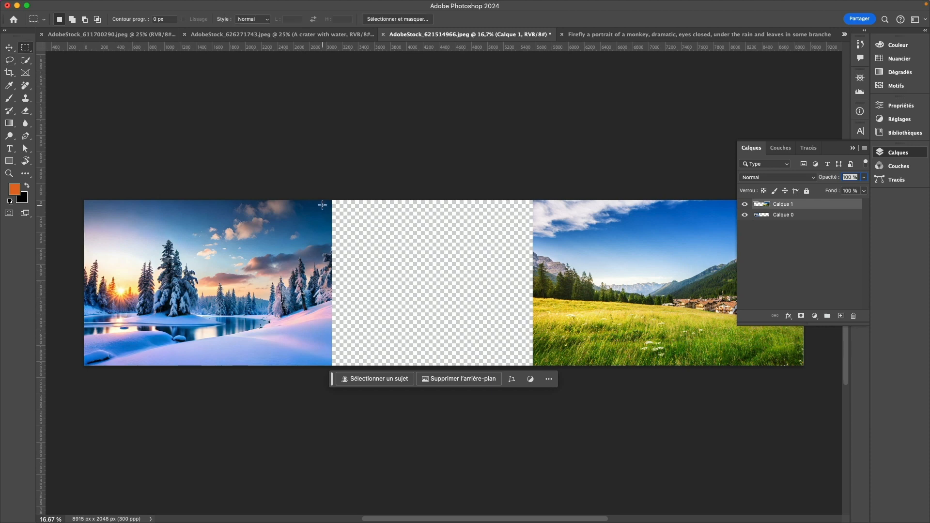
left_click_drag(326, 194, 538, 389)
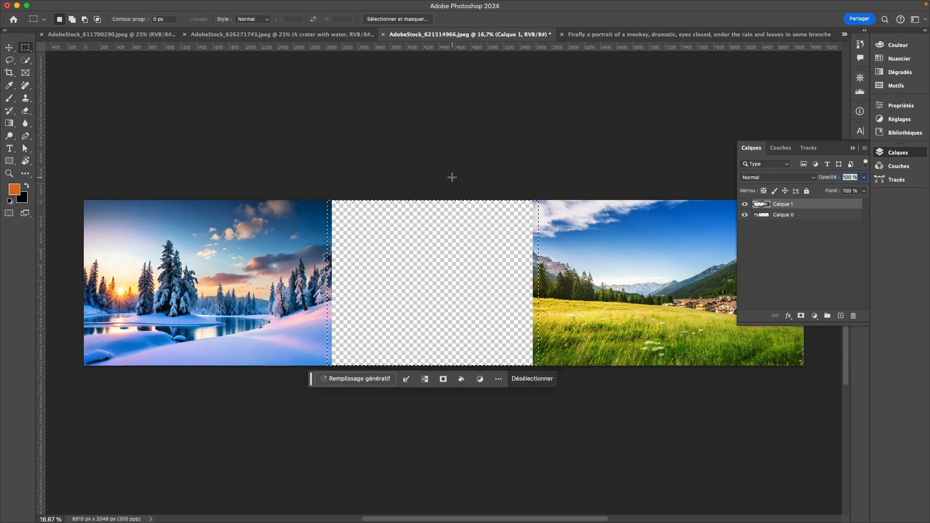
left_click(354, 378)
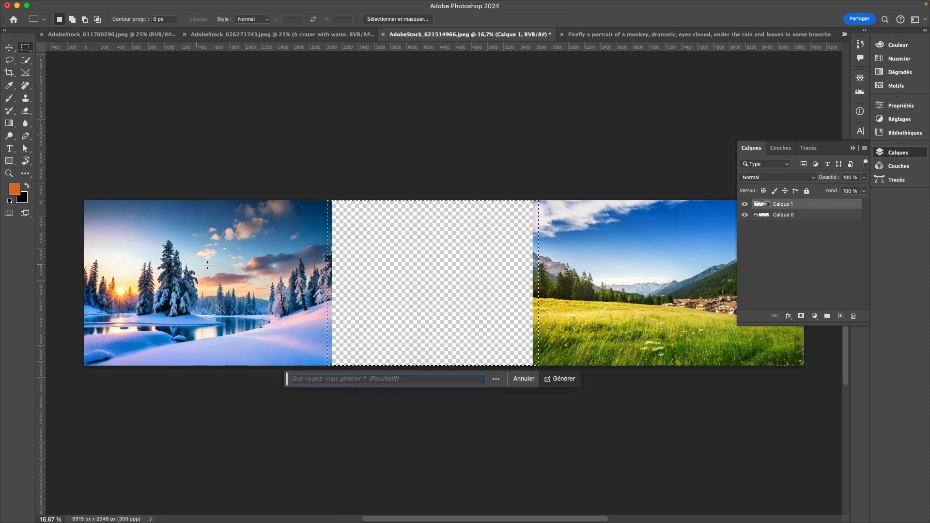
left_click(561, 378)
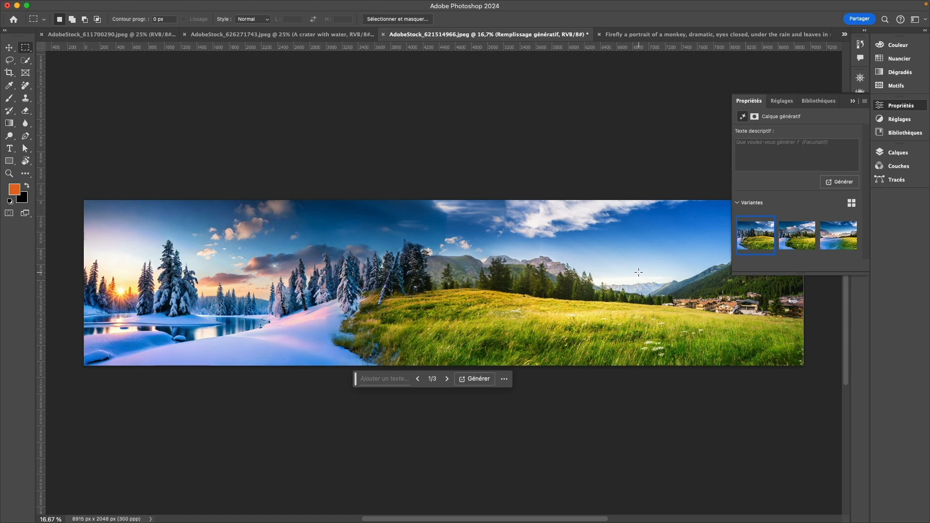
- Compare the second and third variants of the landscape transition and keep the second one
left_click(798, 244)
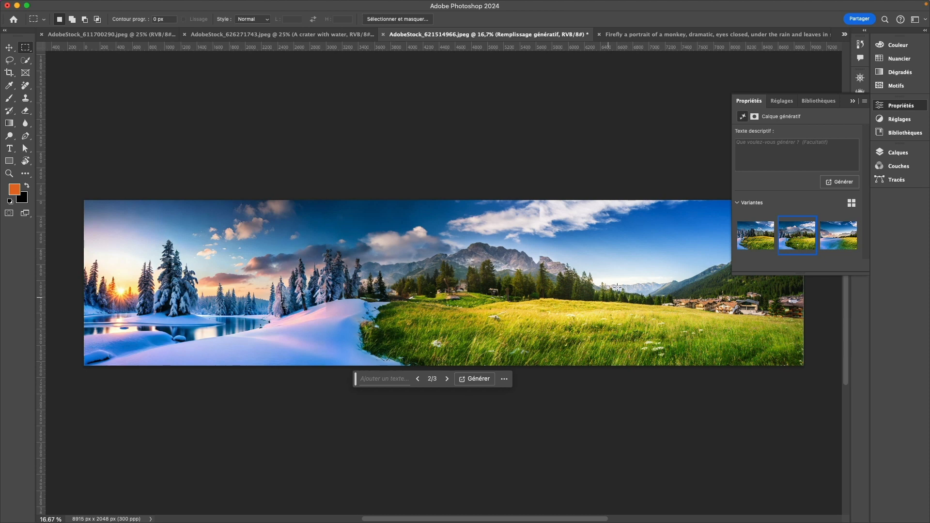
left_click(840, 243)
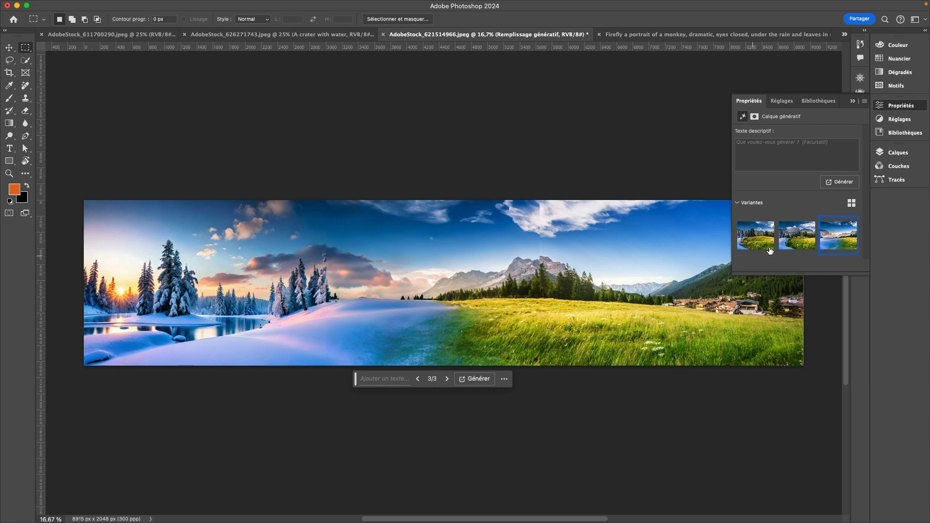
left_click(796, 236)
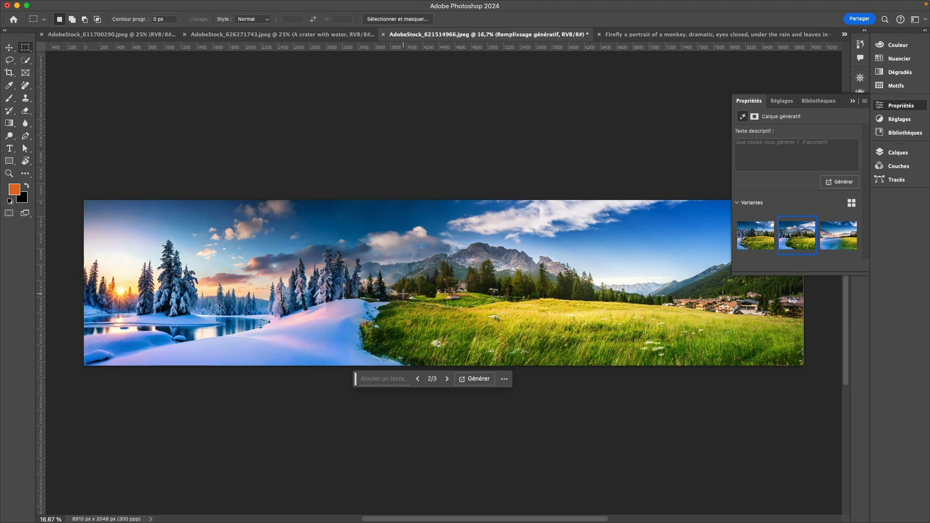
- Toggle the visibility of the panorama's generative fill layer and switch to the monkey portrait image
left_click(882, 152)
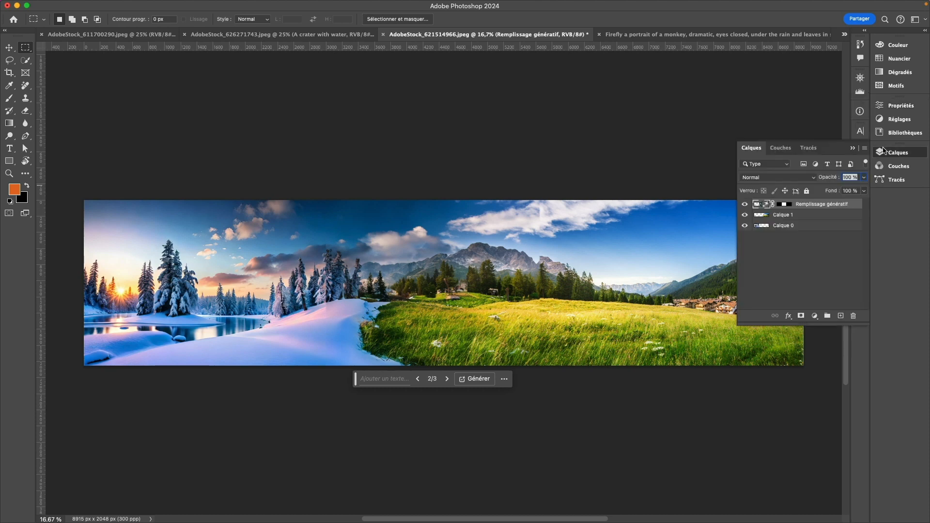
left_click(745, 204)
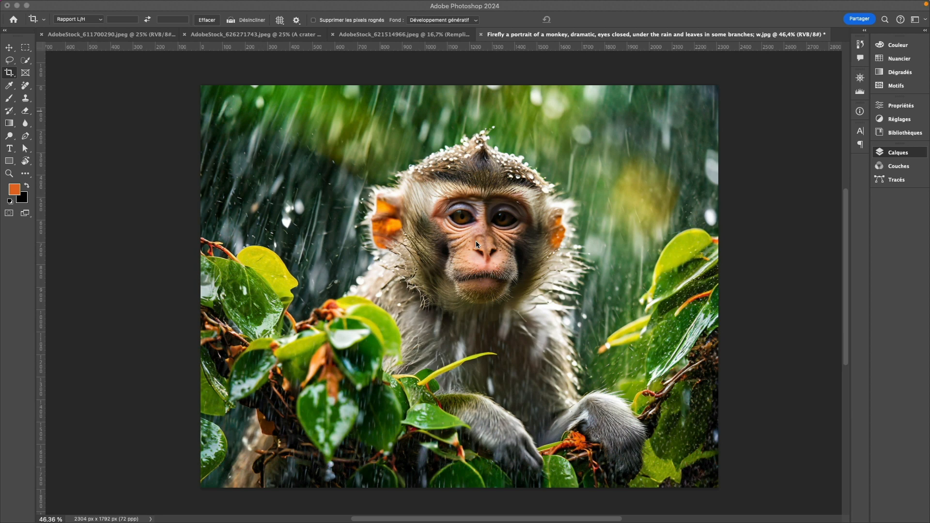
left_click(476, 241)
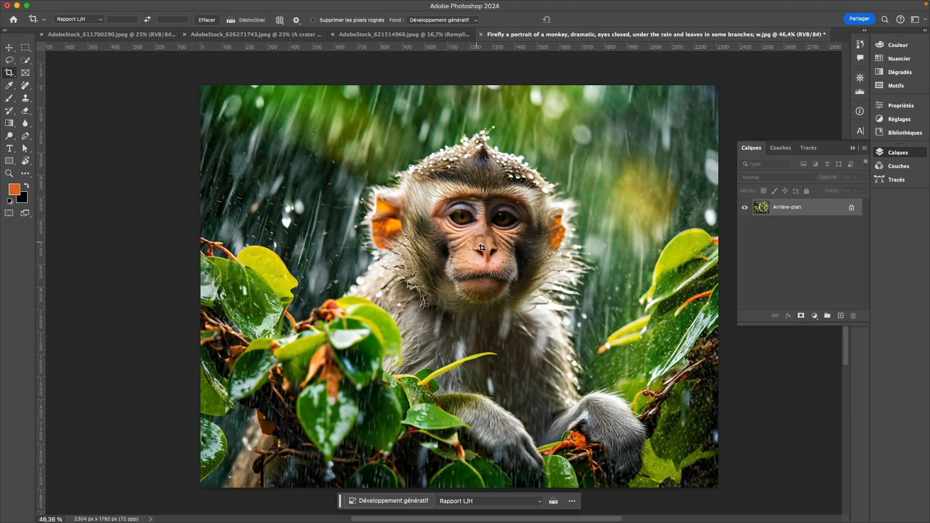
- Select the entire monkey portrait and fill it generatively with the prompt "A beautiful jungle"
key("super+a")
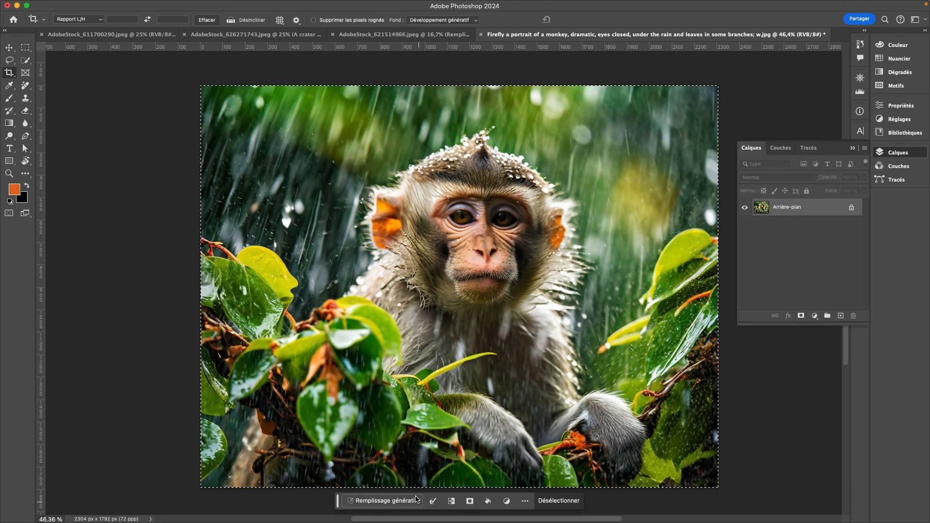
left_click(391, 501)
type("A")
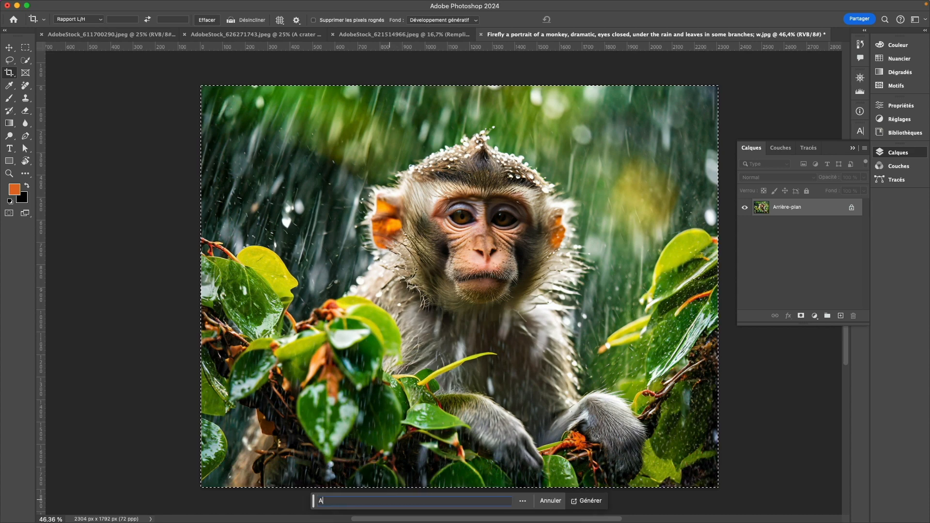
type(" beautifu")
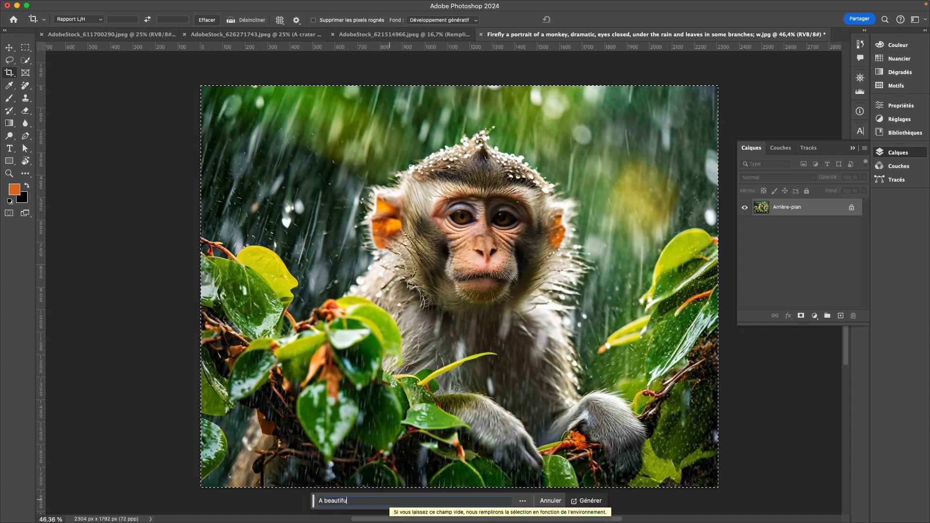
type("l jungle")
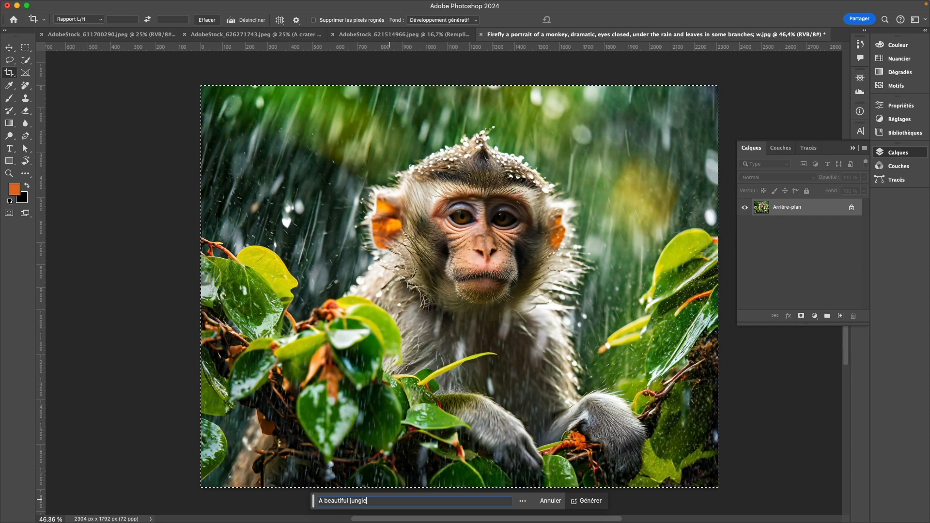
key("Return")
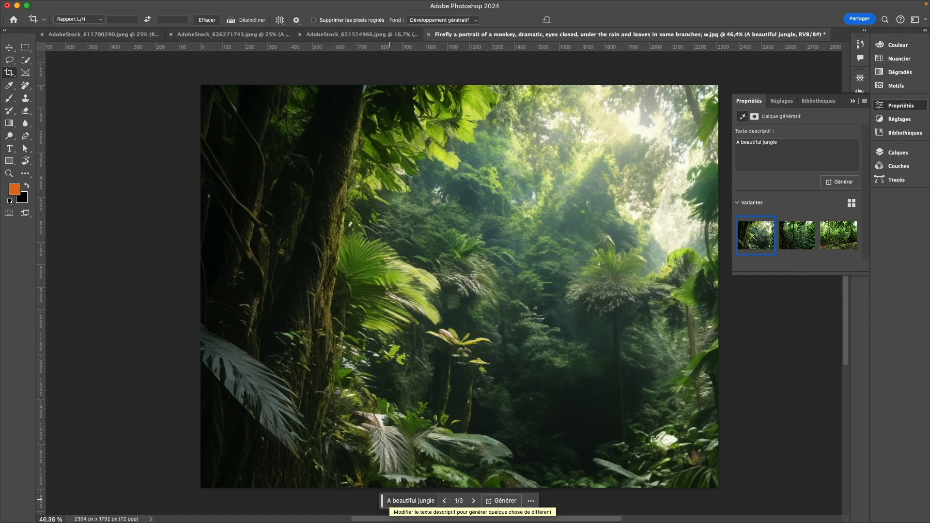
- Compare the three generated jungle variants, then delete the "A beautiful jungle" generative layer
left_click(805, 243)
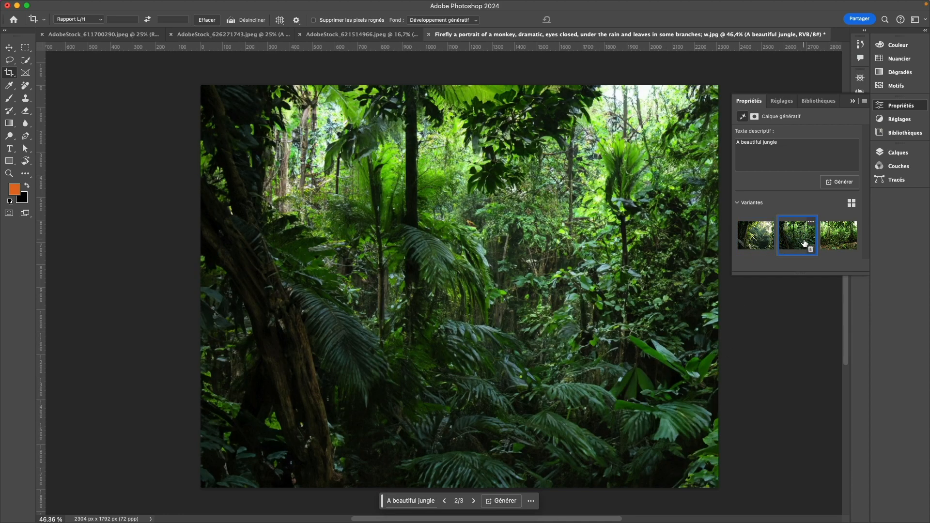
left_click(831, 241)
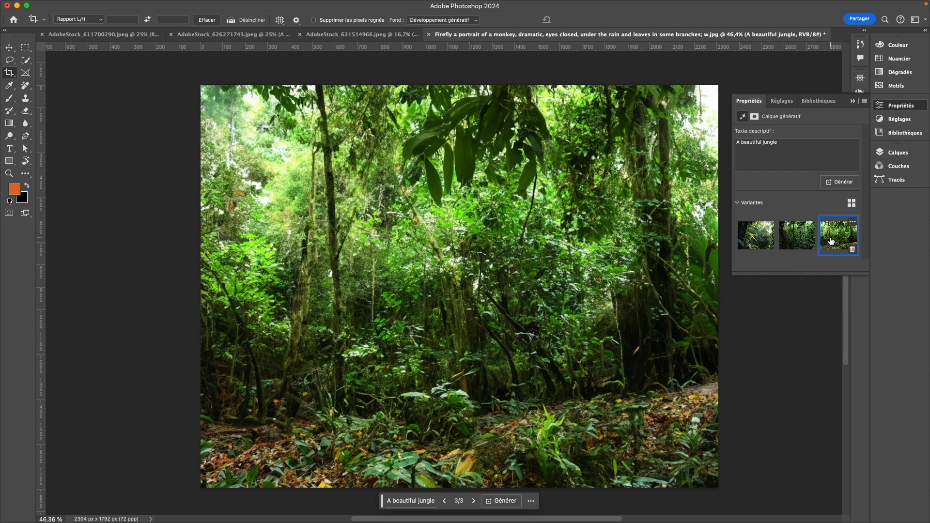
left_click(798, 240)
left_click(756, 236)
left_click(898, 153)
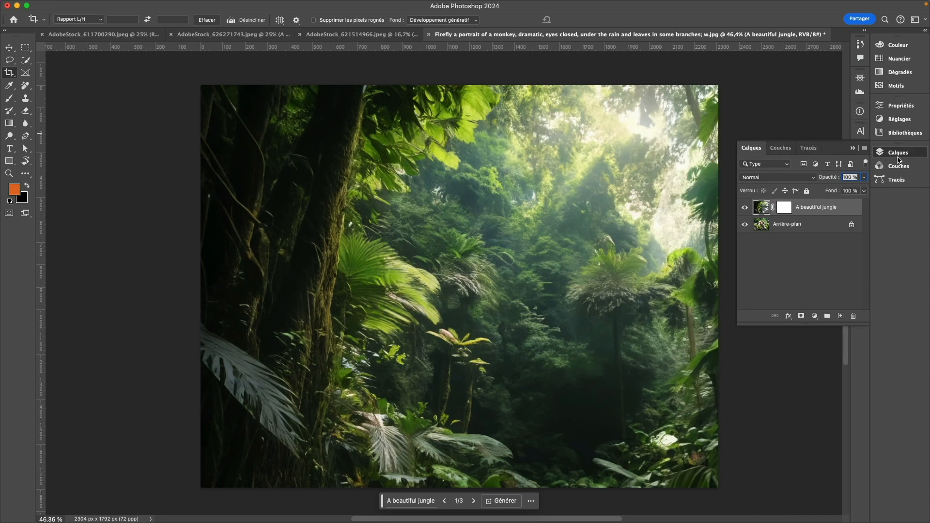
key("Delete")
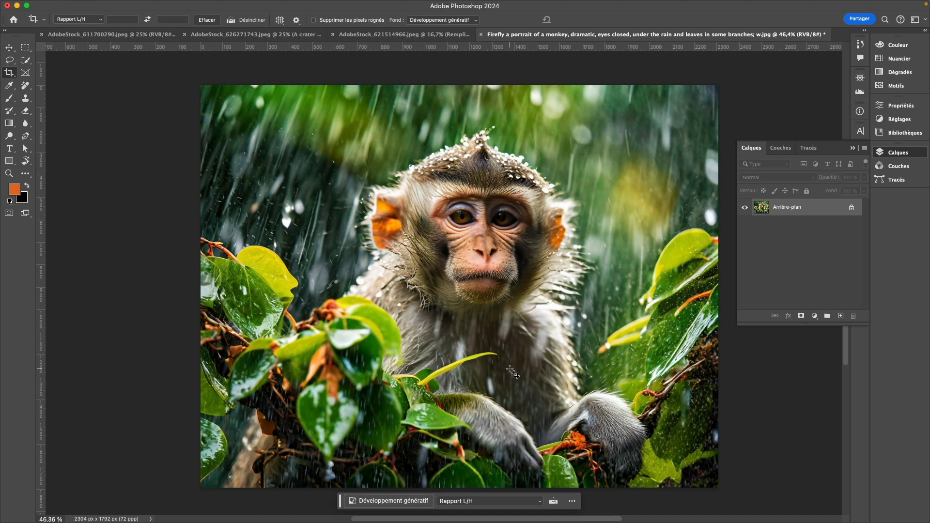
- Unlock the monkey background layer, select the entire image and fill it generatively with the prompt "Watercolor"
left_click(851, 207)
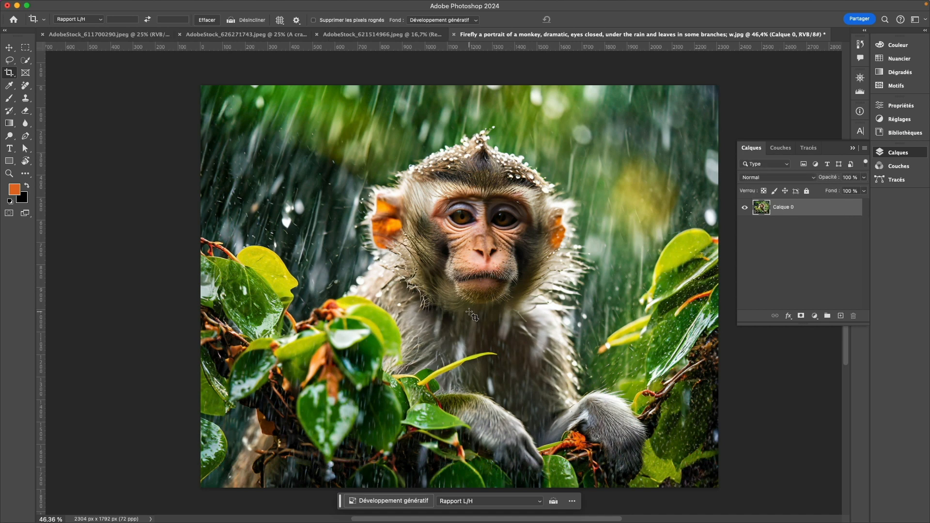
key("super+a")
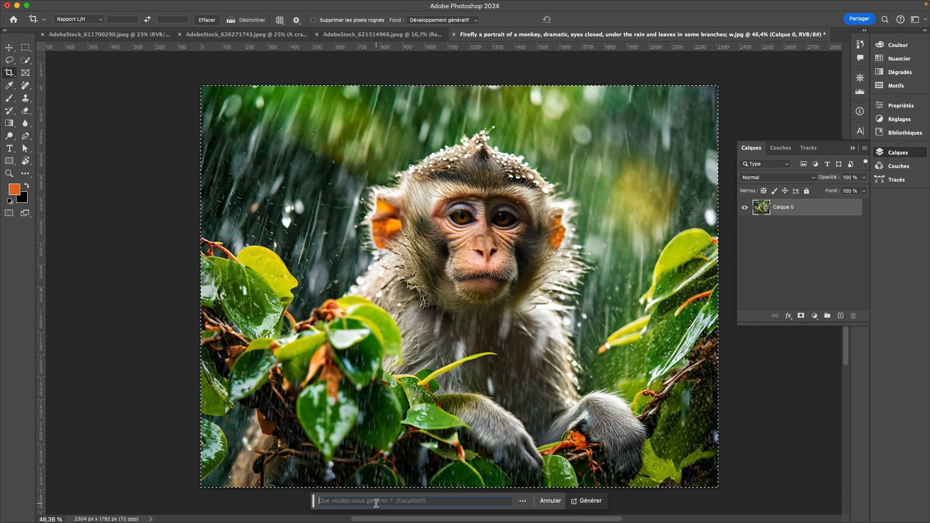
type("Watercolor")
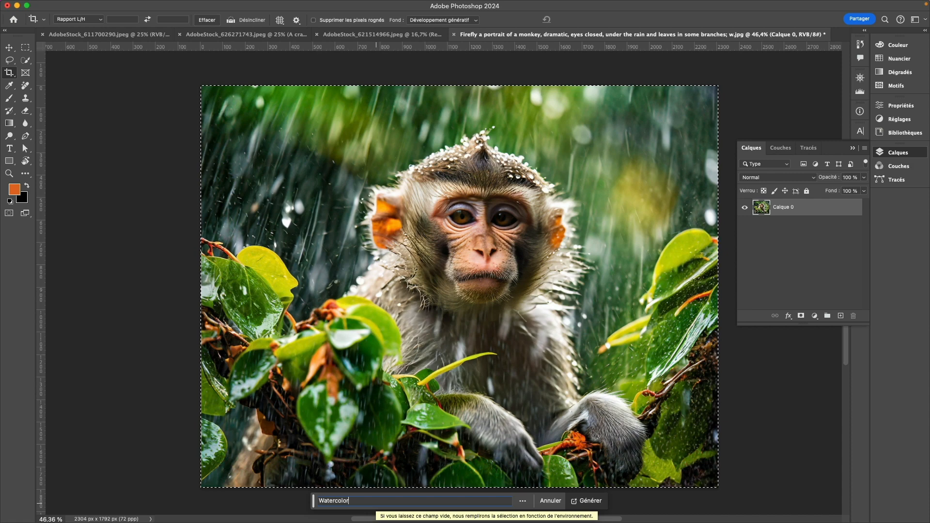
key("Return")
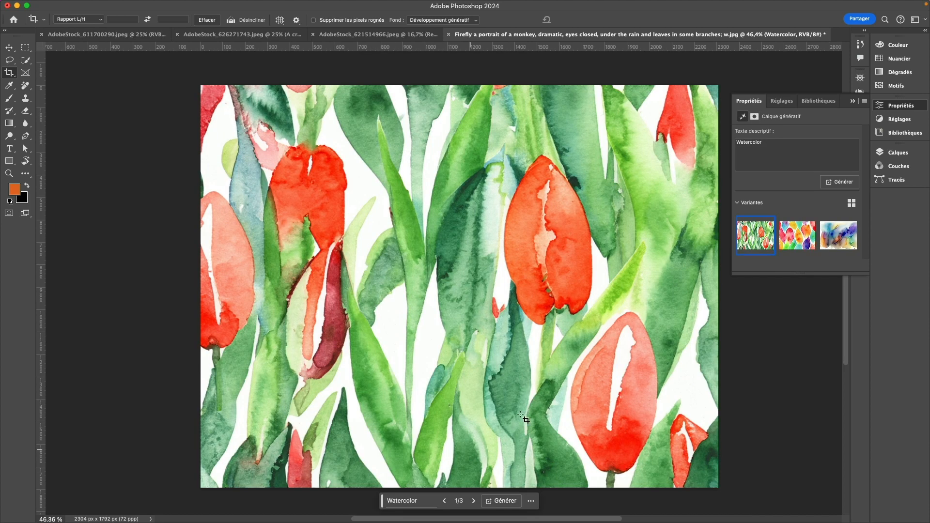
- Compare the three abstract watercolor variants, then delete the Watercolor generative layer
left_click(794, 237)
left_click(832, 238)
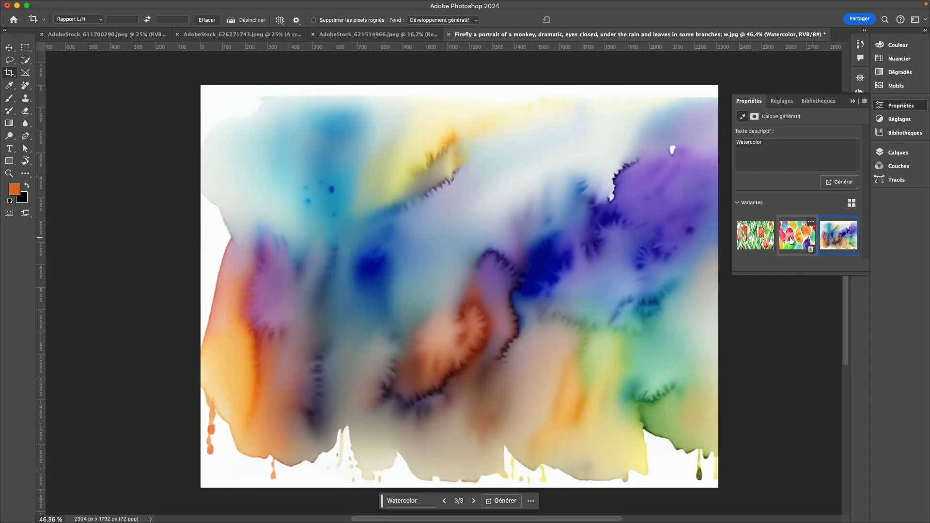
left_click(756, 240)
left_click(904, 153)
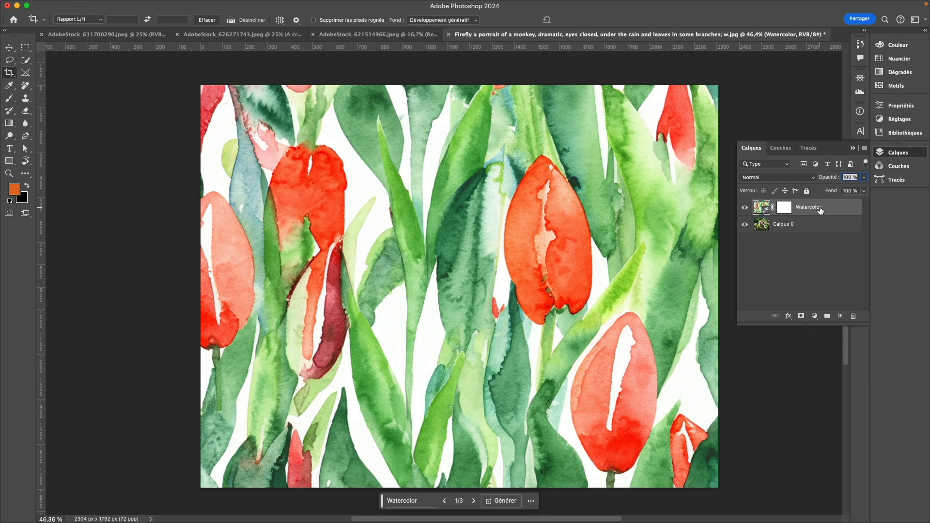
key("Delete")
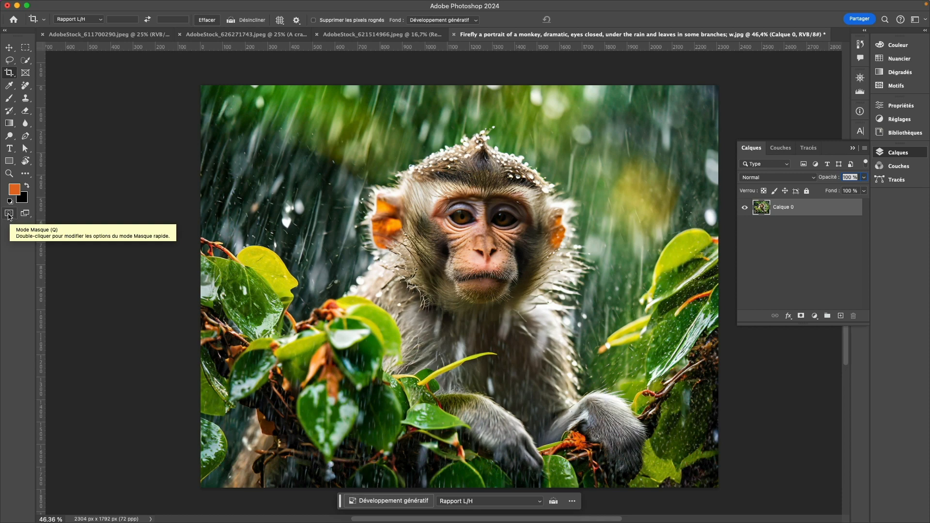
- Create a partial selection of the monkey image by filling a Quick Mask with black at 30% opacity and leaving Quick Mask mode
left_click(9, 215)
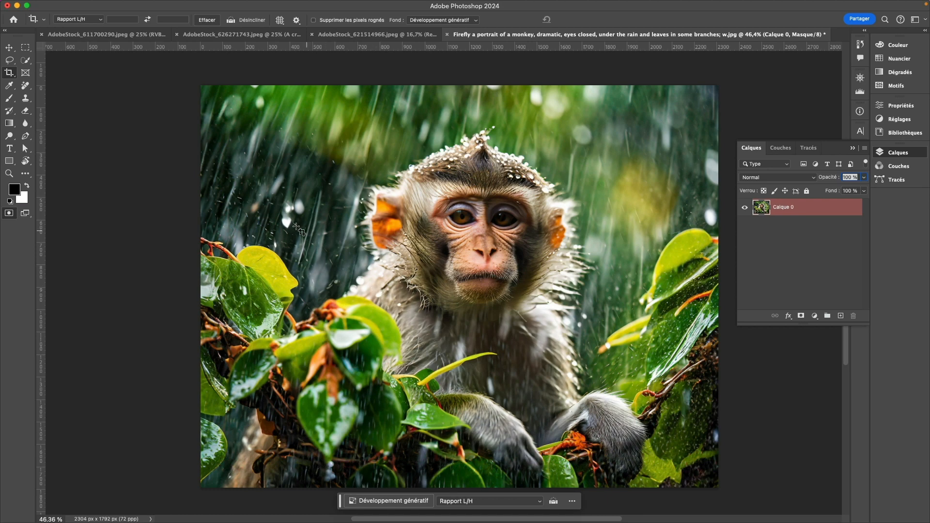
key("shift+BackSpace")
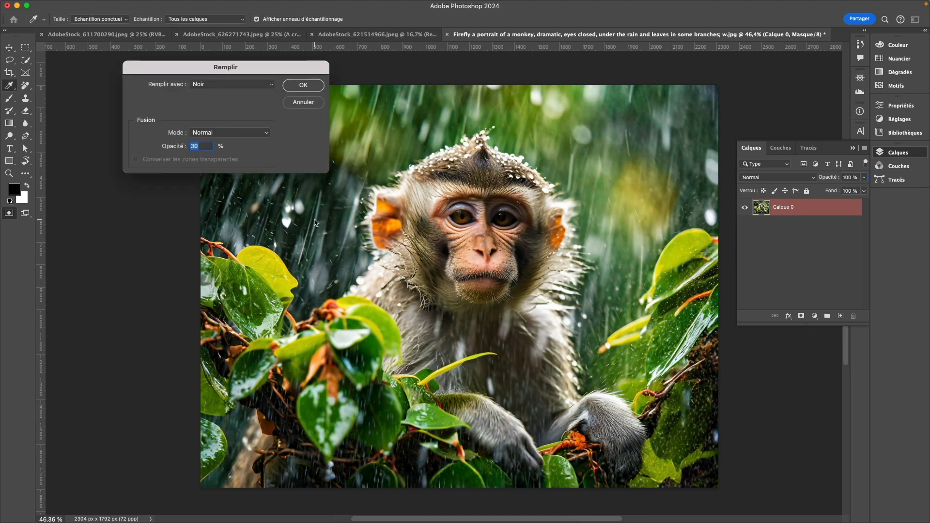
left_click_drag(264, 68, 405, 128)
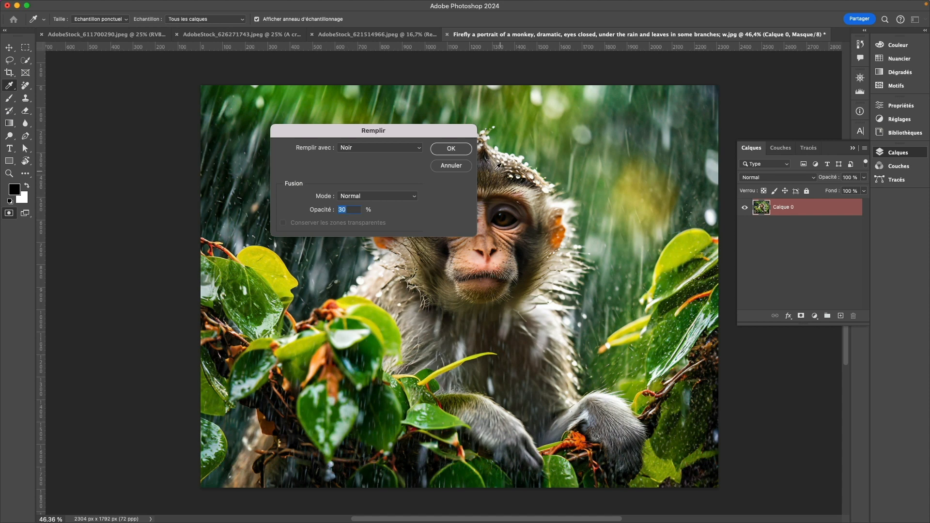
left_click(450, 149)
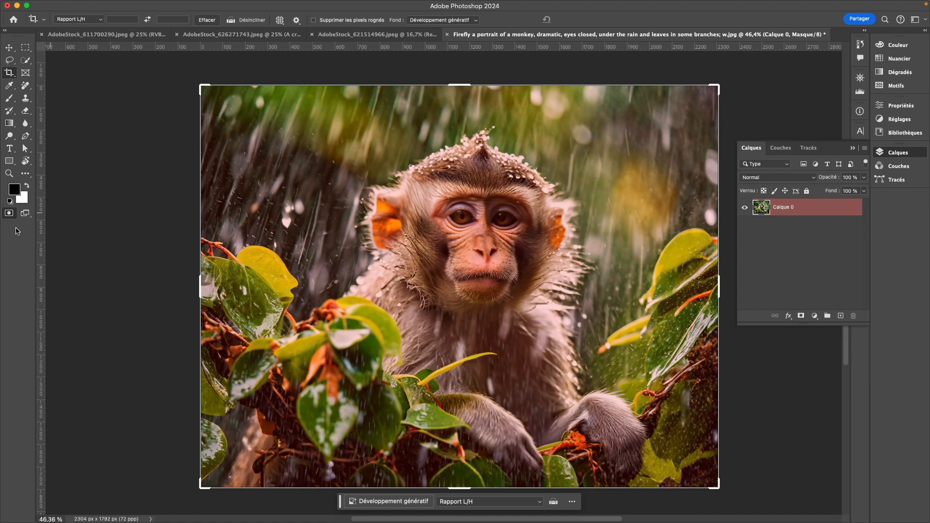
left_click(9, 213)
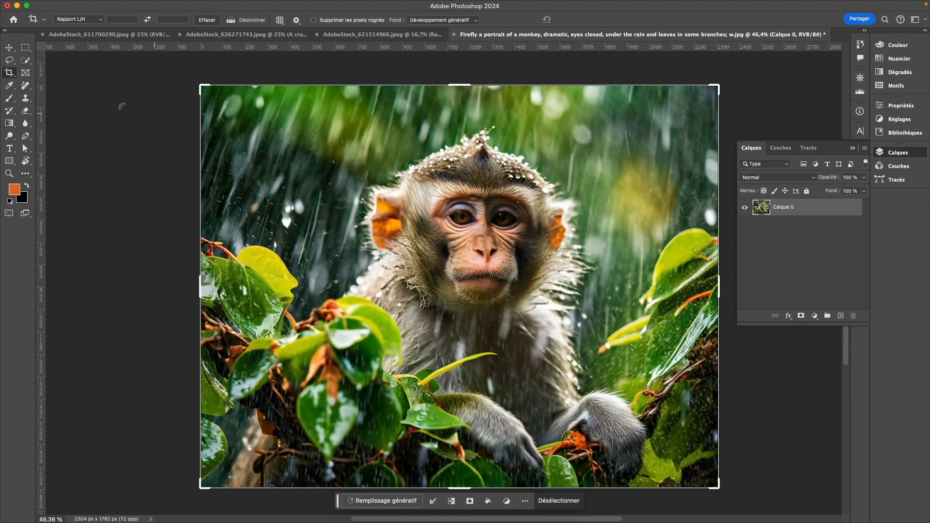
- Fill the partially selected monkey image generatively with the prompt "Watercolor" using the Move tool as the active tool
left_click(8, 49)
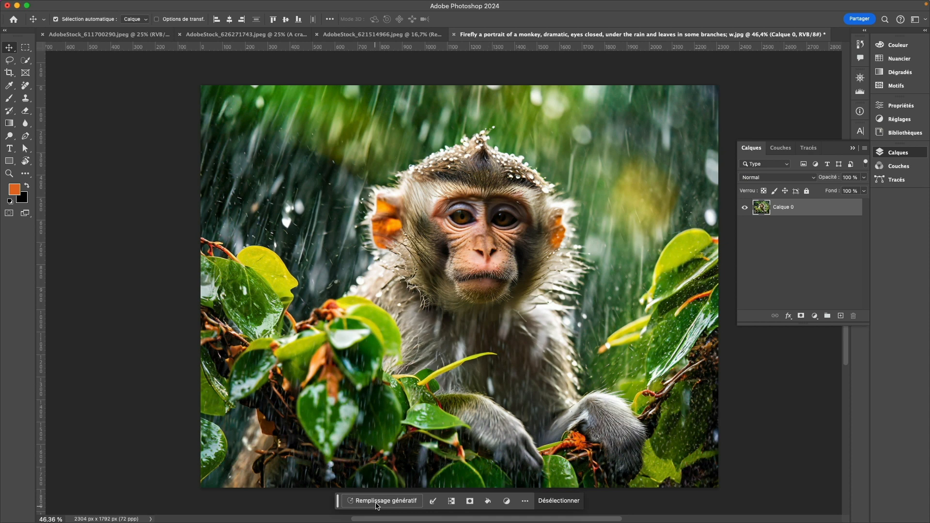
left_click(377, 501)
type("Watercolor")
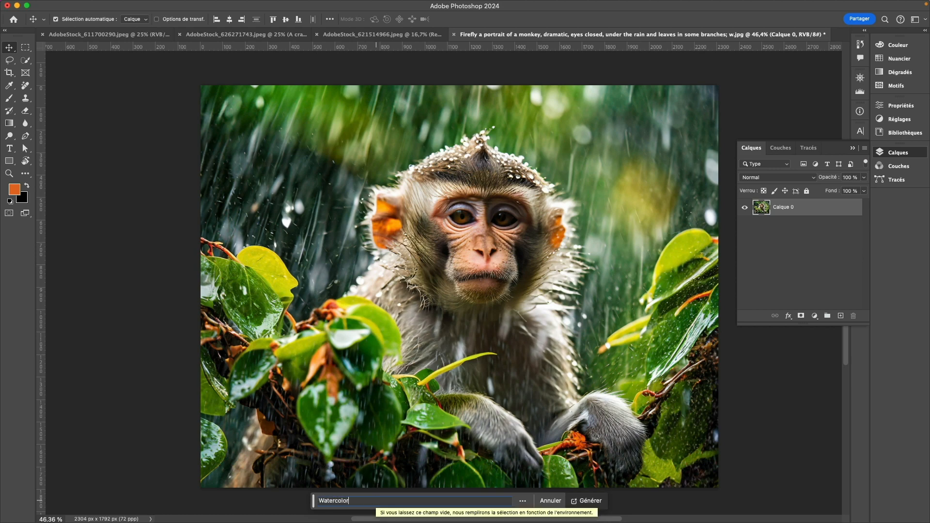
key("Return")
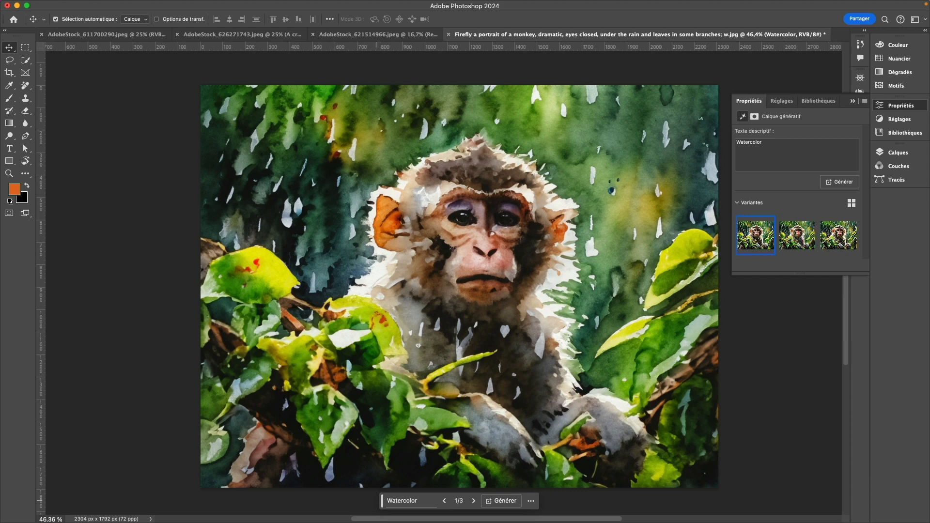
- Compare the three watercolor variants of the monkey portrait and return to the first one
left_click(795, 236)
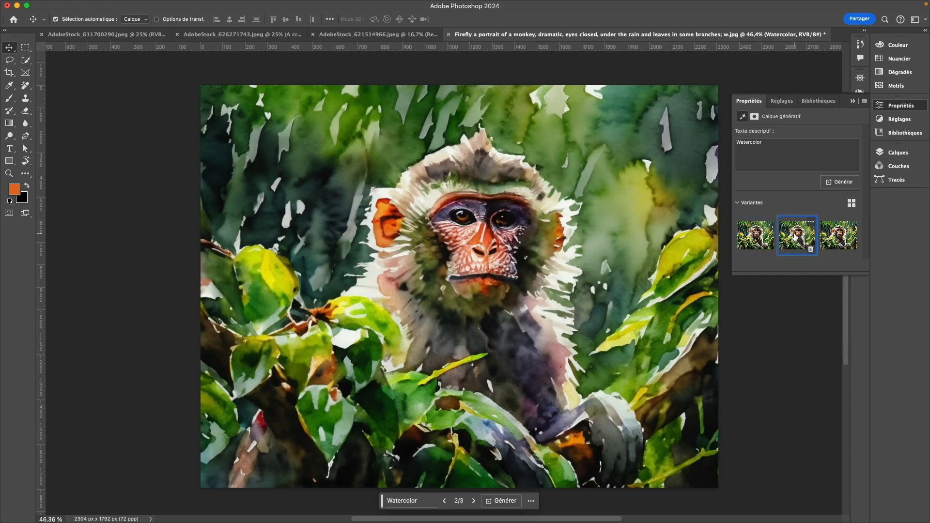
left_click(834, 239)
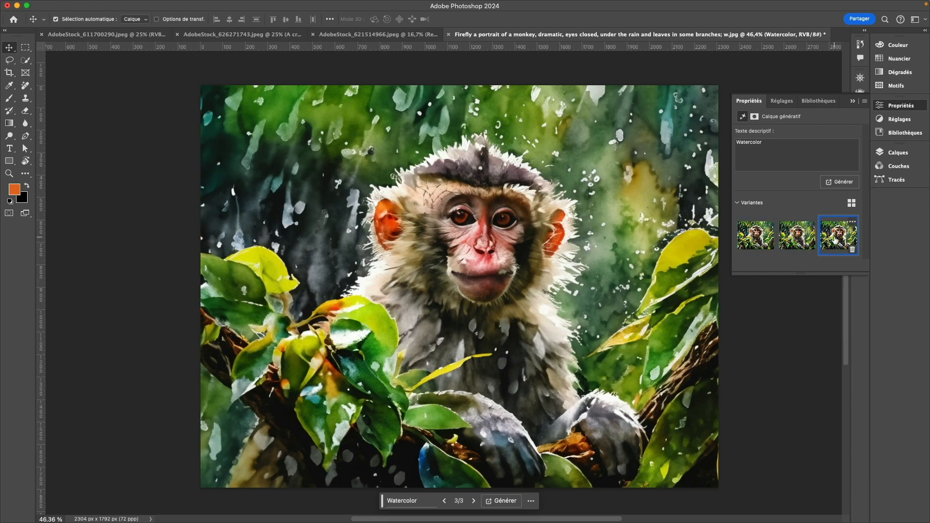
left_click(797, 236)
left_click(756, 243)
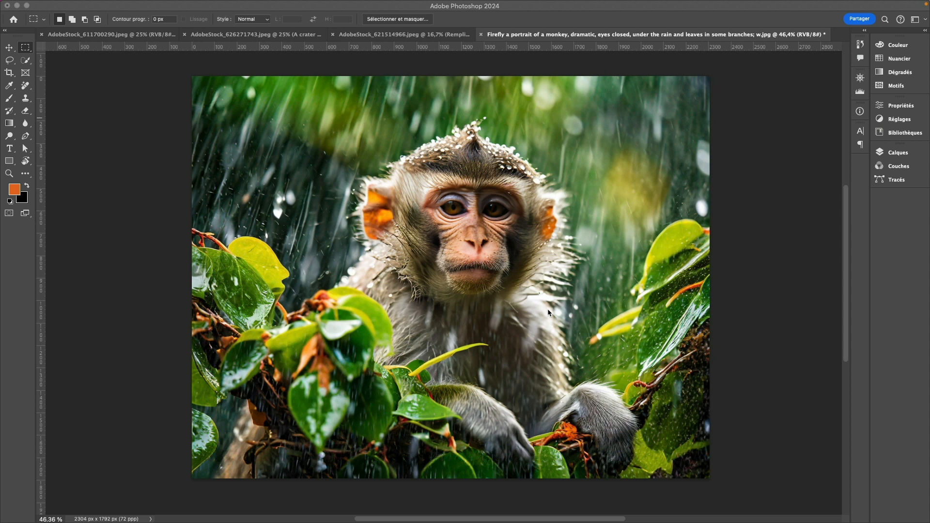
- Extend the original monkey photo's canvas on both sides and below to about 3190 x 2109 px with Generative Expand, without a prompt
left_click(373, 105)
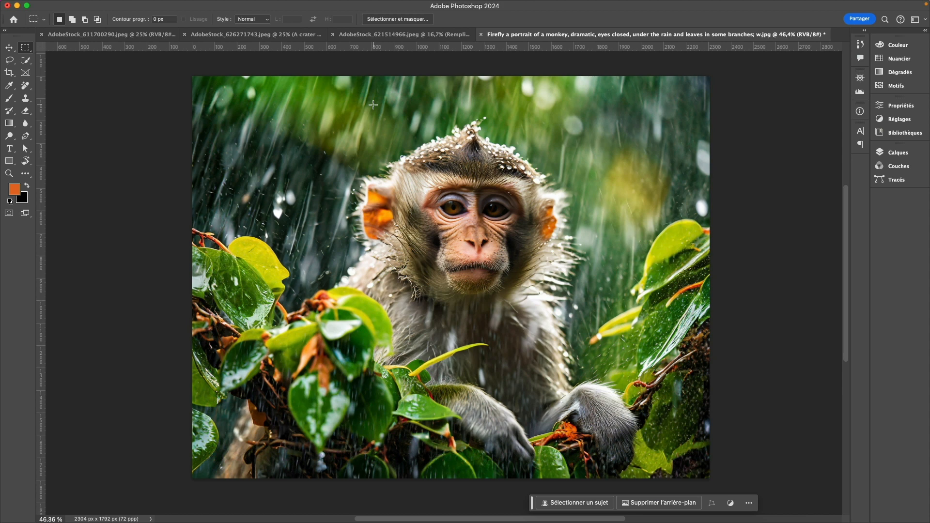
key("c")
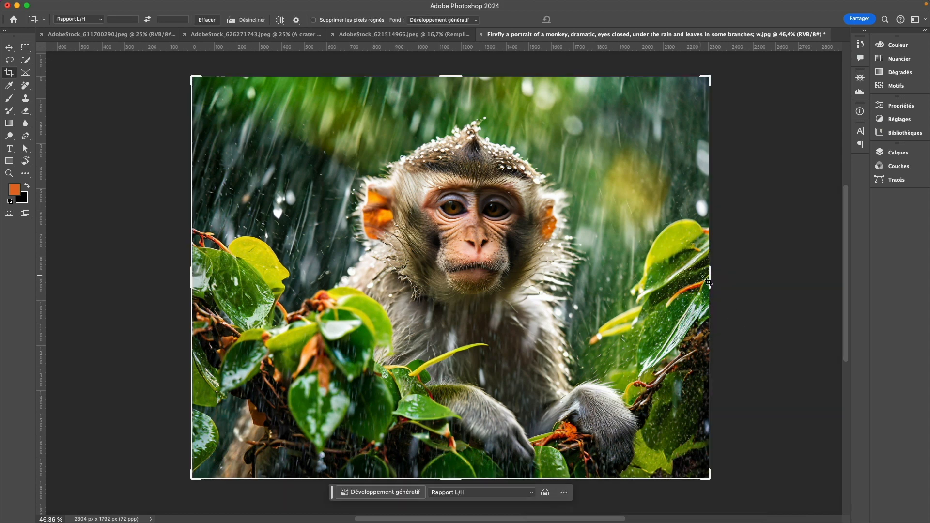
left_click_drag(707, 281, 820, 280)
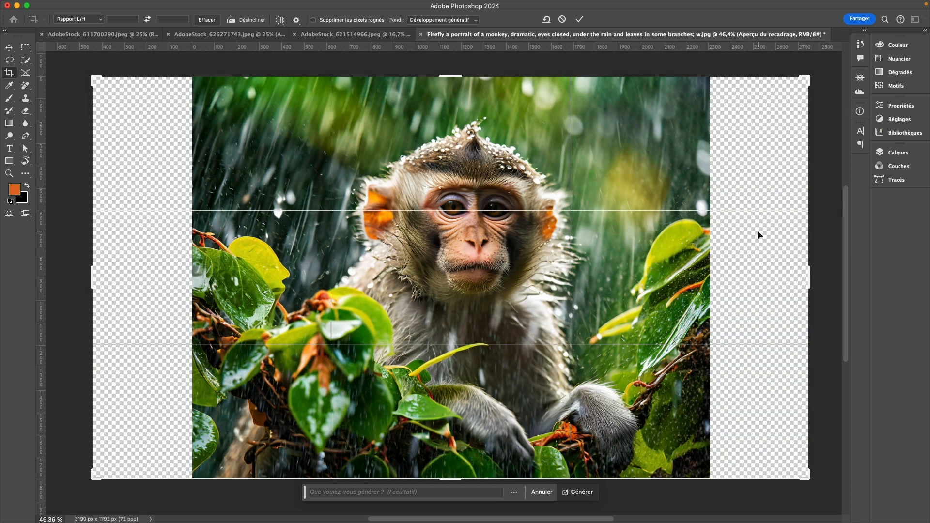
scroll(573, 326, "down", 5)
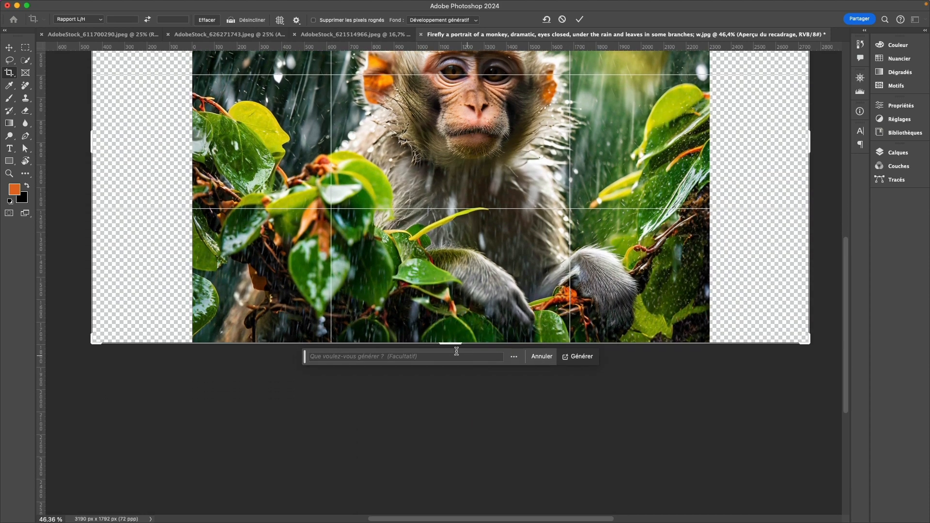
left_click_drag(449, 344, 450, 378)
scroll(521, 363, "up", 5)
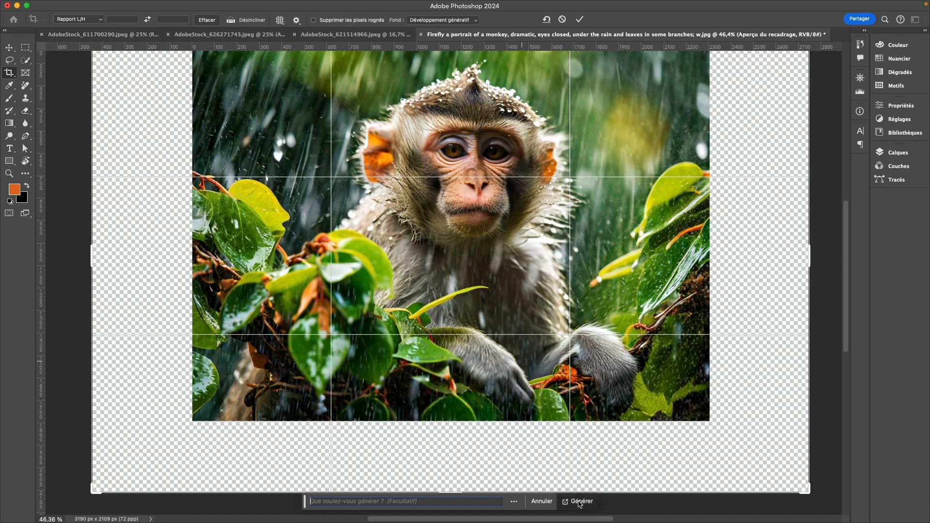
left_click(580, 502)
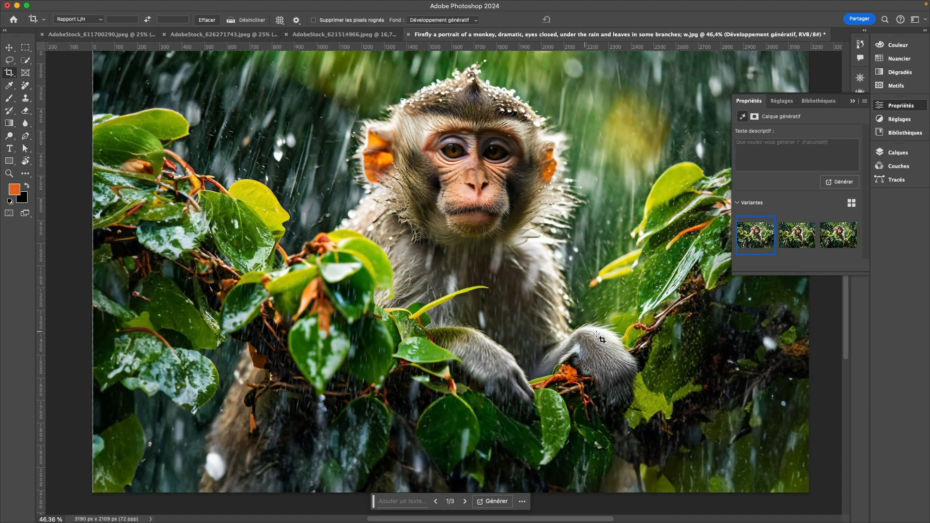
- Compare the second and third variants of the expanded monkey image and choose the third
left_click(804, 237)
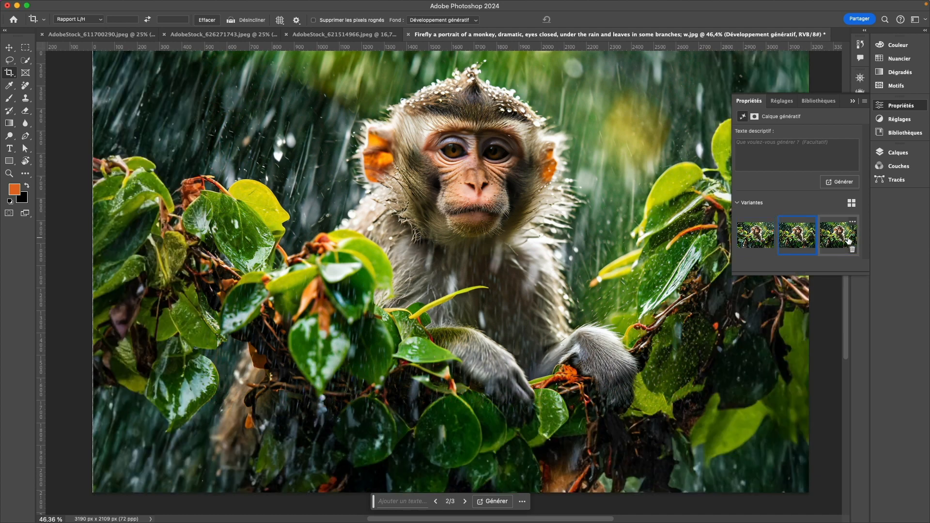
left_click(849, 240)
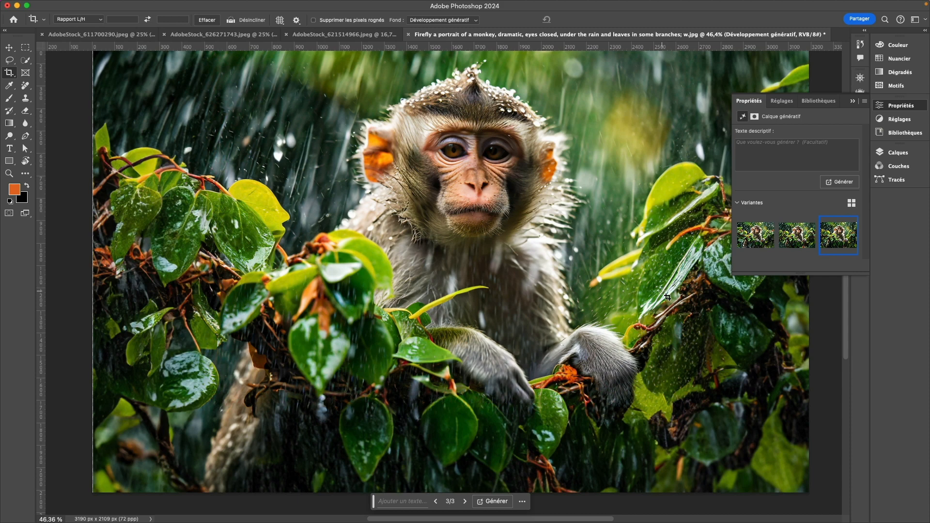
scroll(664, 299, "up", 2)
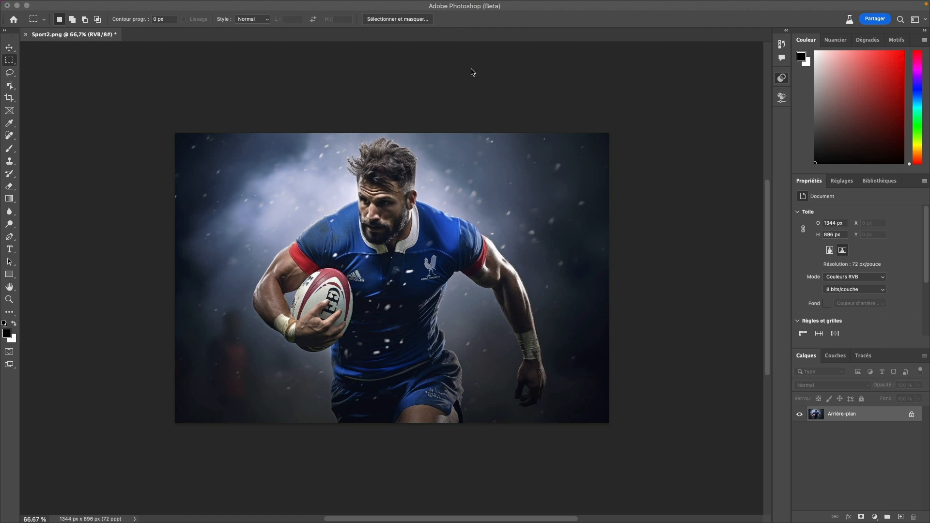
- Apply the Glitch parametric filter to the rugby player image and set its artefact density to 0.18
left_click(781, 79)
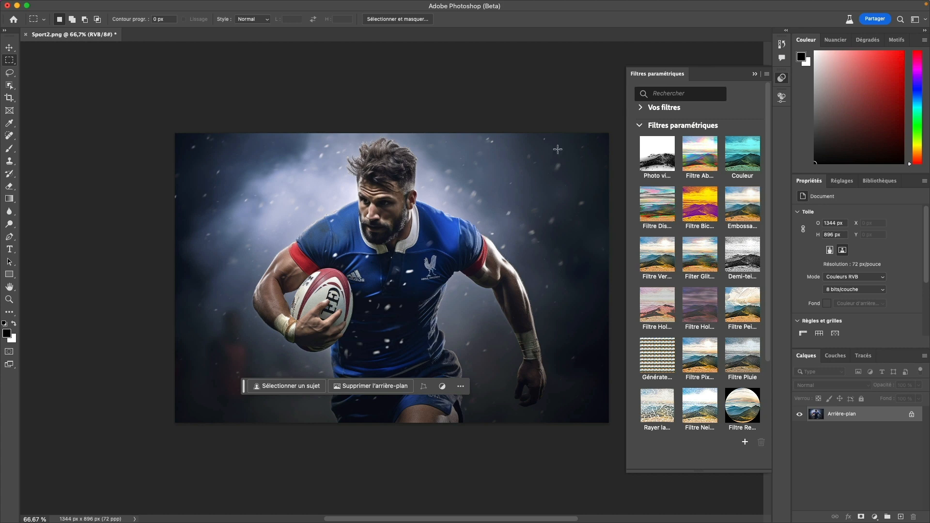
left_click(699, 255)
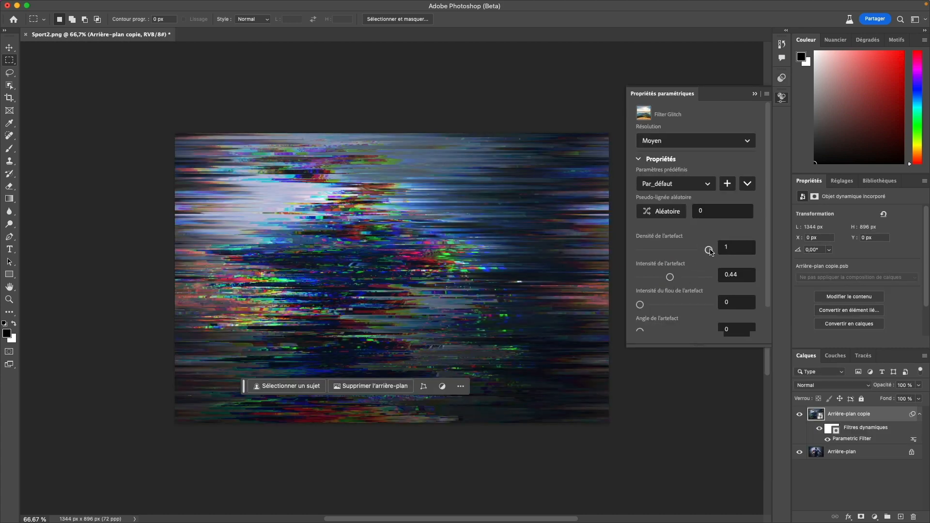
left_click_drag(709, 250, 654, 252)
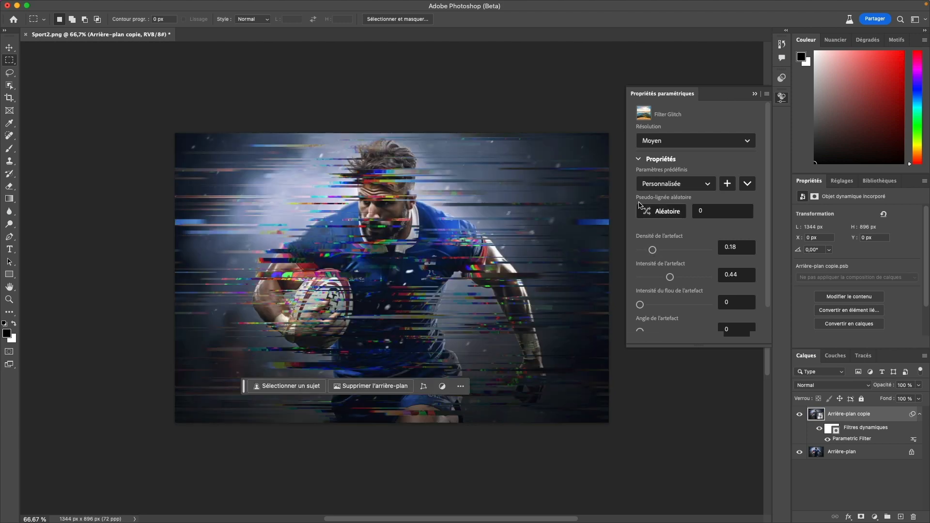
- Set the glitch filter's artefact blur intensity to 0.25 and its artefact angle to 74
left_click_drag(640, 305, 659, 305)
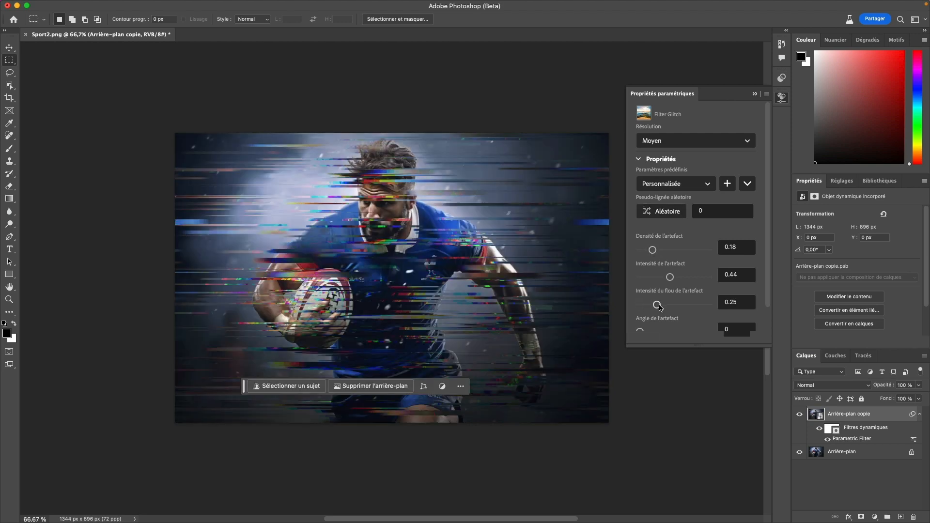
left_click_drag(687, 346, 686, 444)
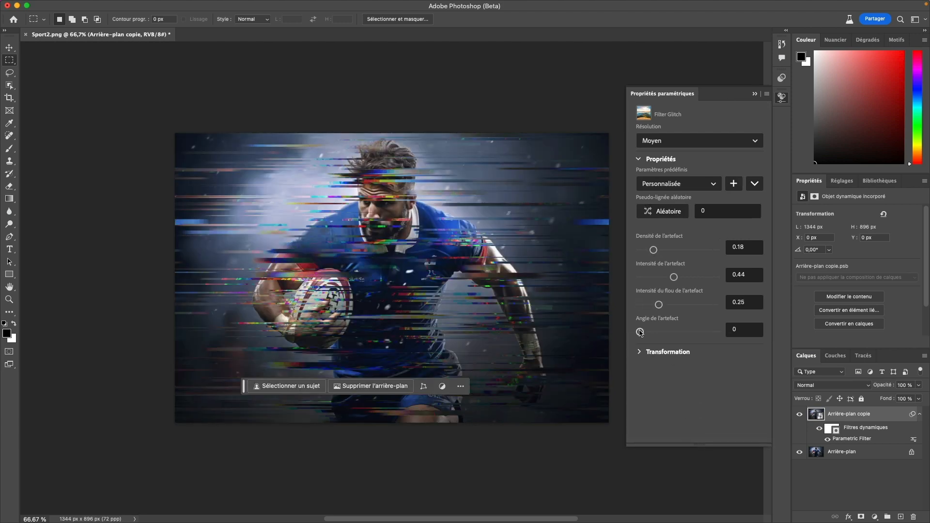
left_click_drag(640, 331, 656, 334)
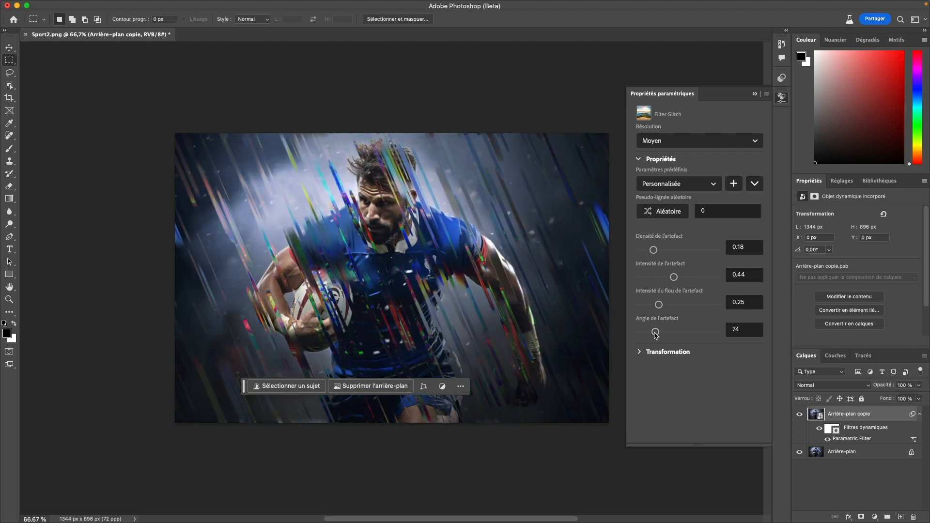
- View the glitch filter's Transformation settings and return to the collection of parametric filters
left_click(638, 352)
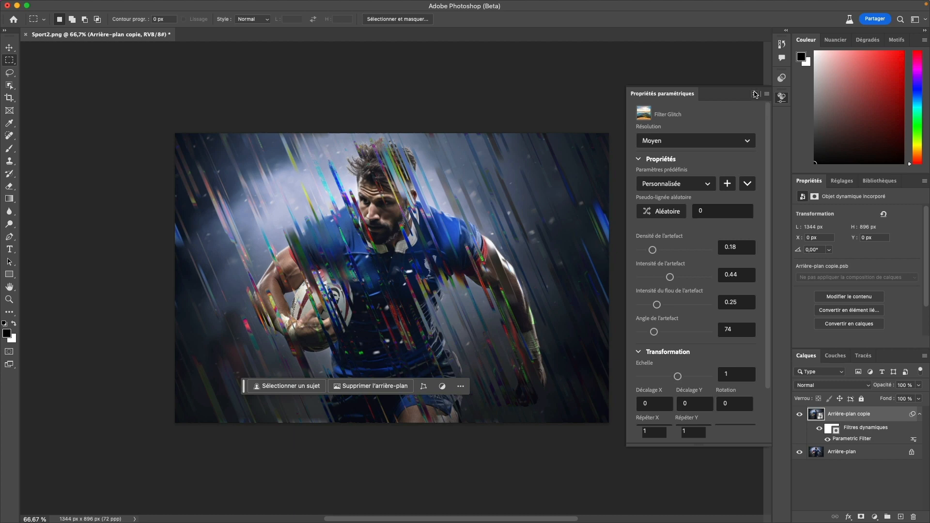
left_click(755, 93)
left_click(782, 79)
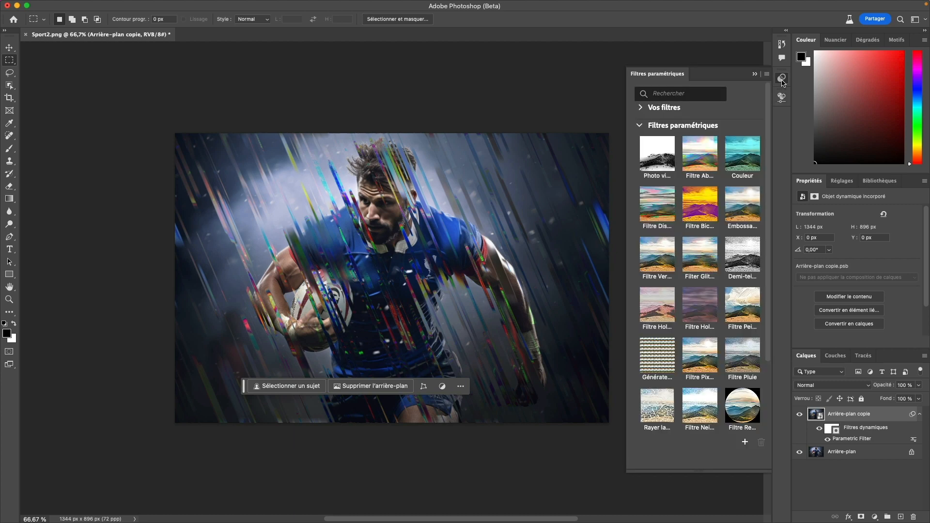